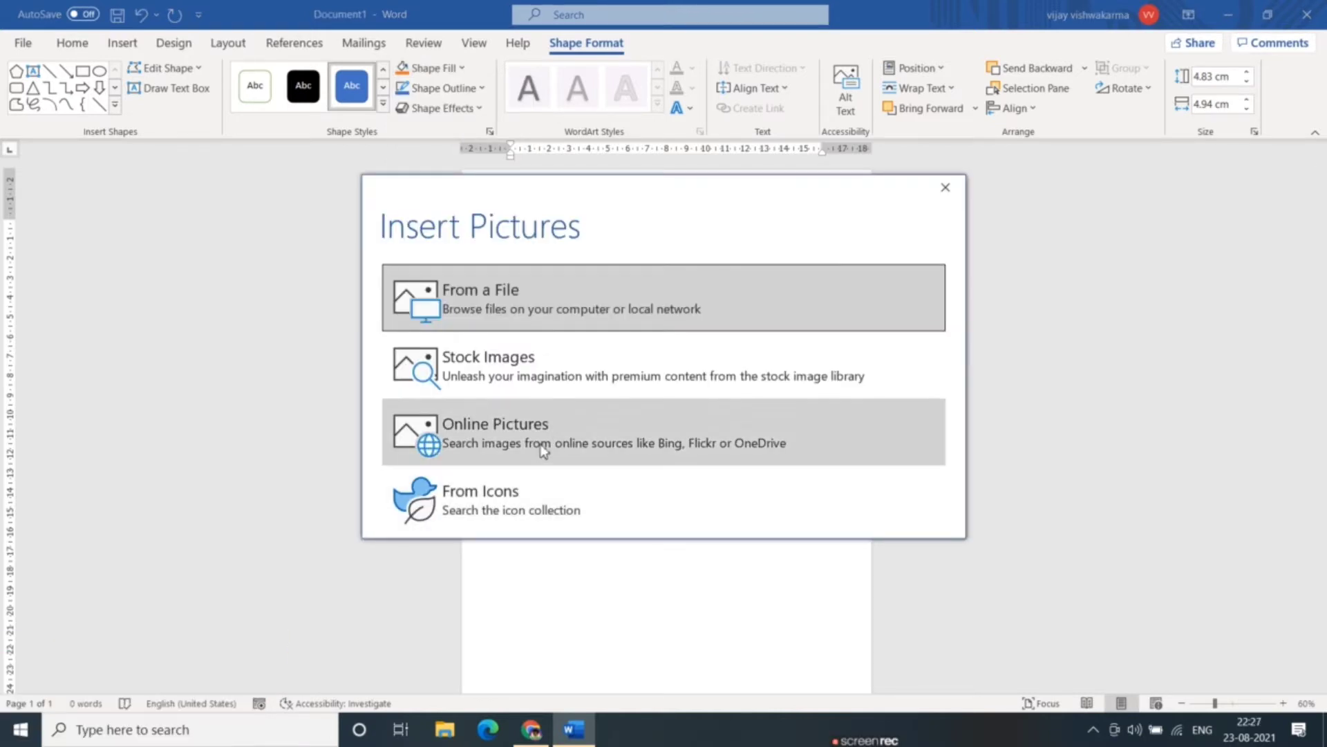
# - Fill the circle shape with the picture file WhatsApp Image 2021-08-20 at 3.07.47 PM and enlarge it to about 13.34 × 9.53 cm
pyautogui.click(570, 309)
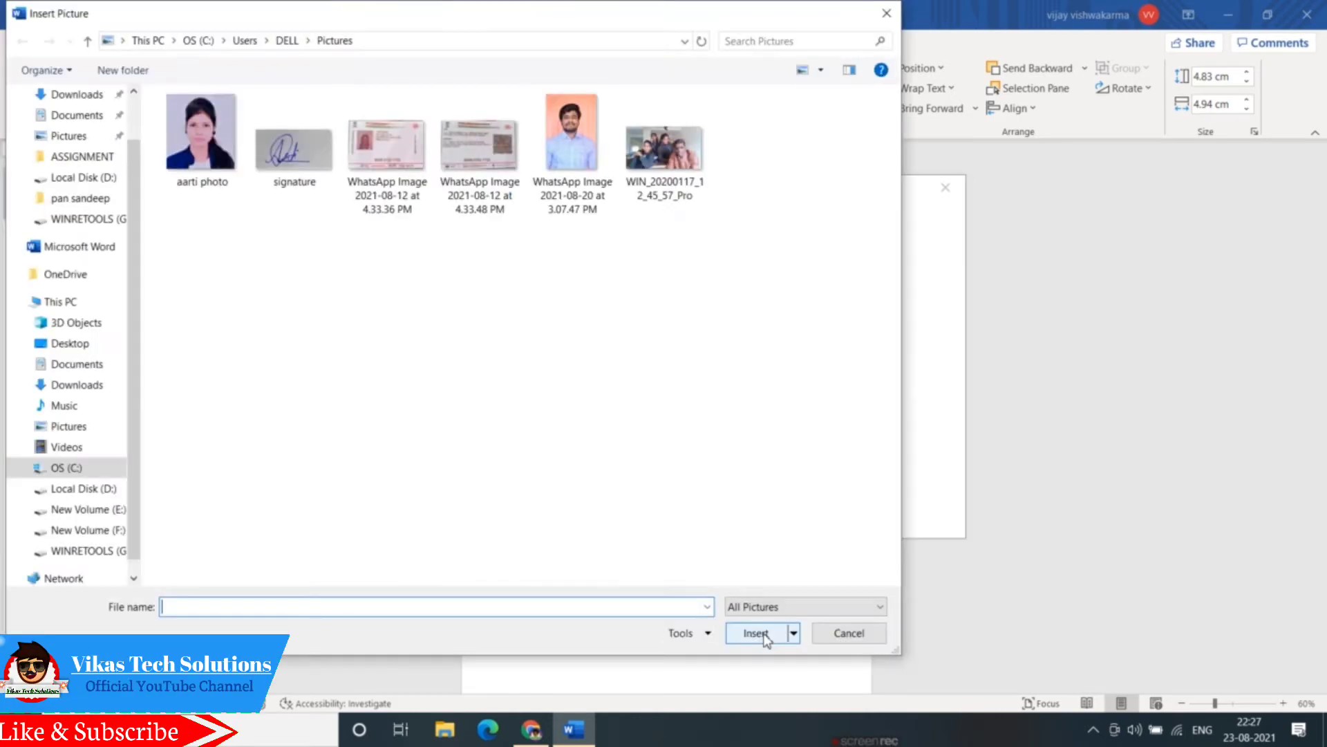
pyautogui.click(599, 170)
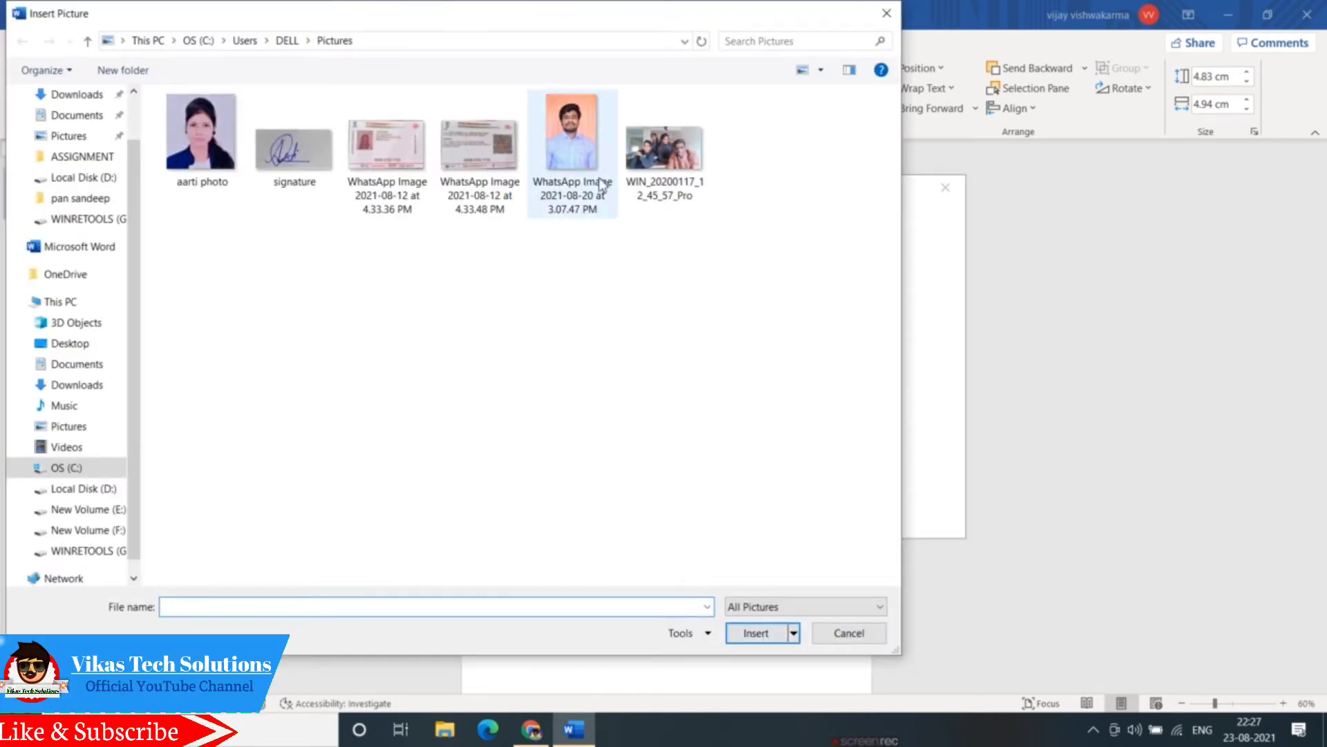
pyautogui.click(757, 632)
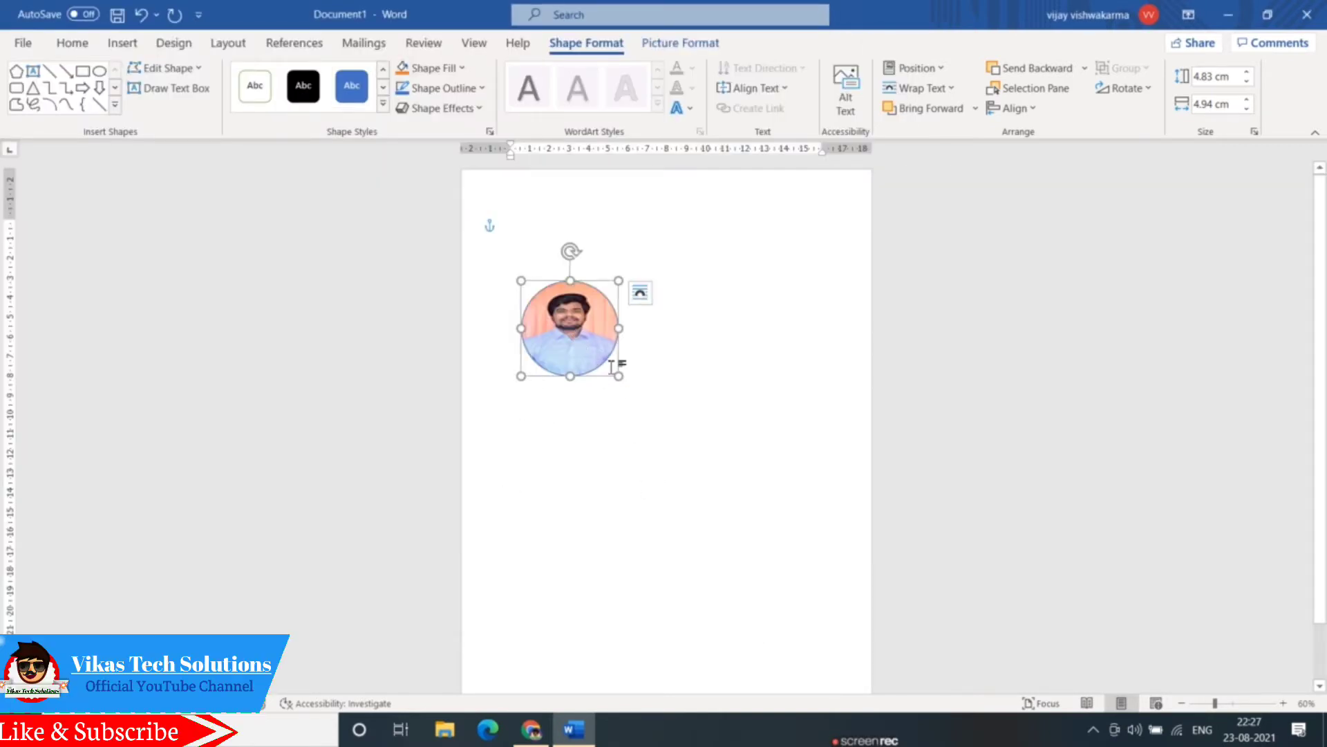
pyautogui.moveTo(631, 387); pyautogui.dragTo(708, 543)
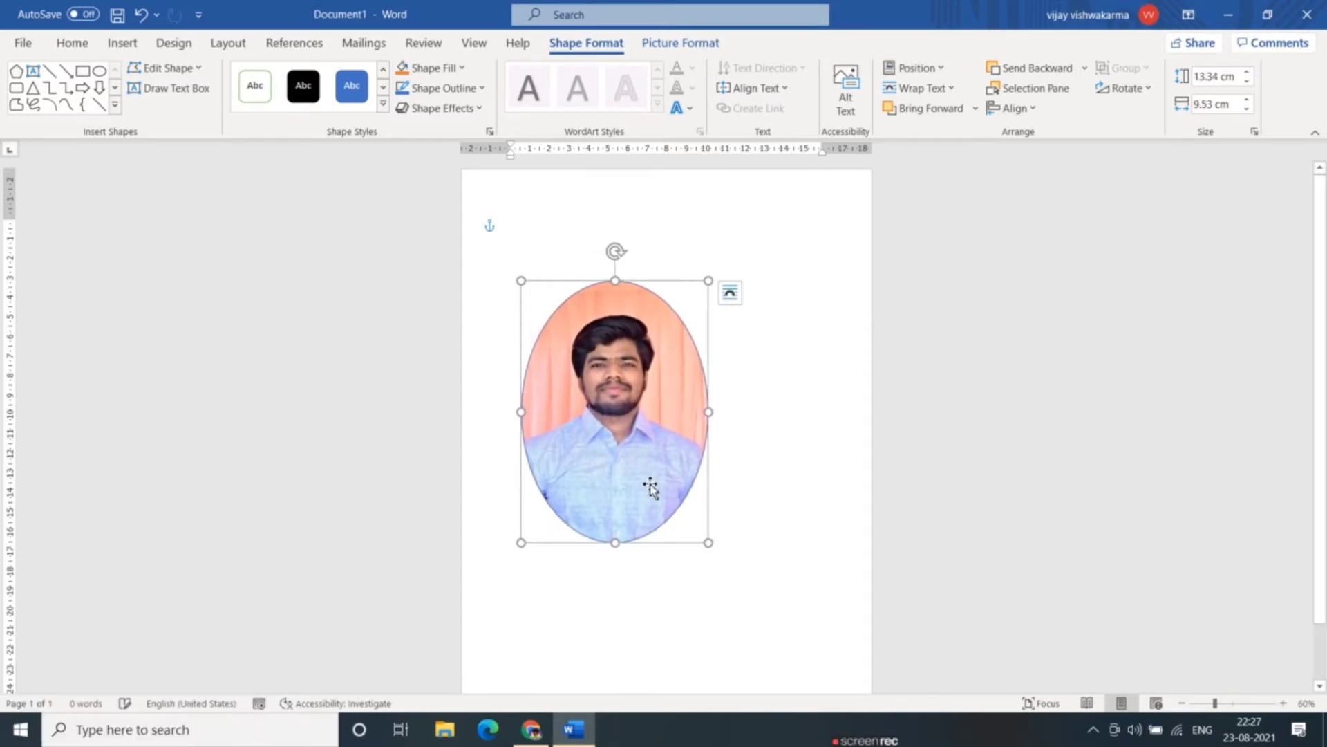
pyautogui.moveTo(643, 474); pyautogui.dragTo(636, 415)
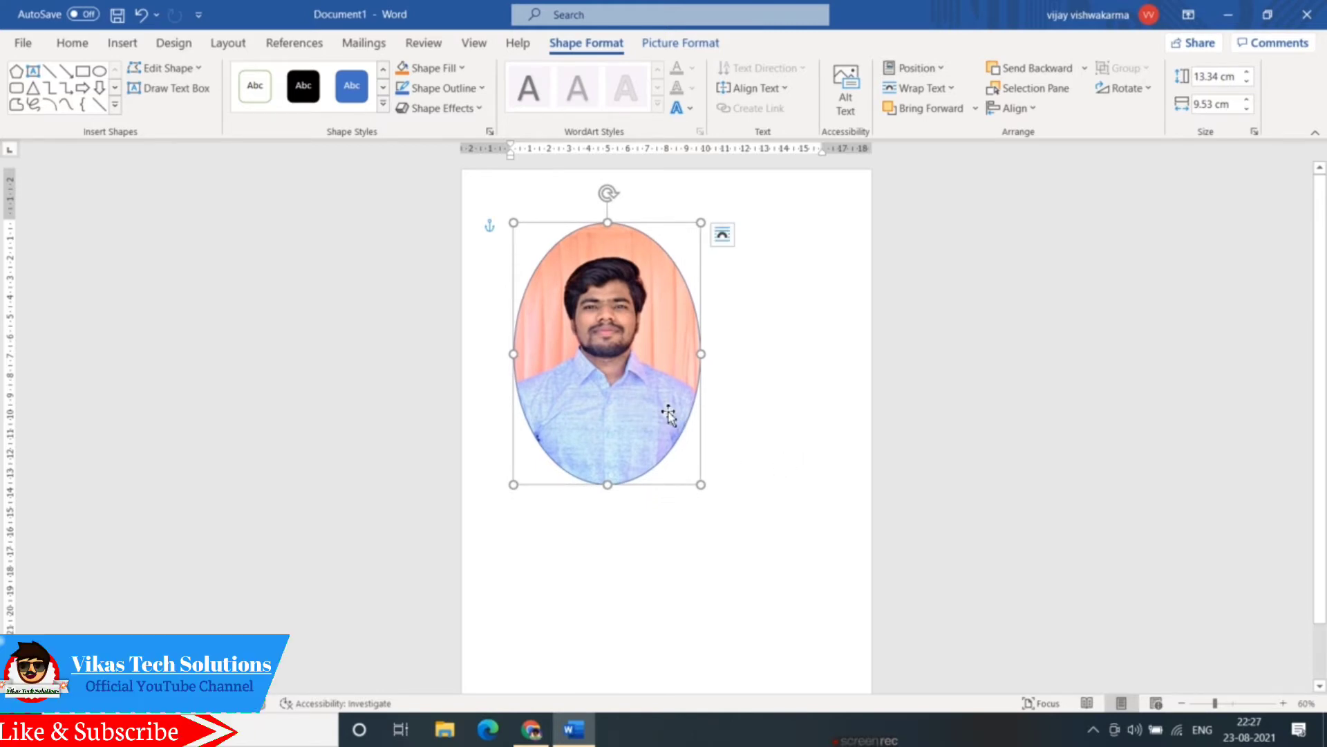
# - Crop the oval picture from its lower edge to a circle of about 9.6 × 9.49 cm and move it toward the page's right margin
pyautogui.click(679, 49)
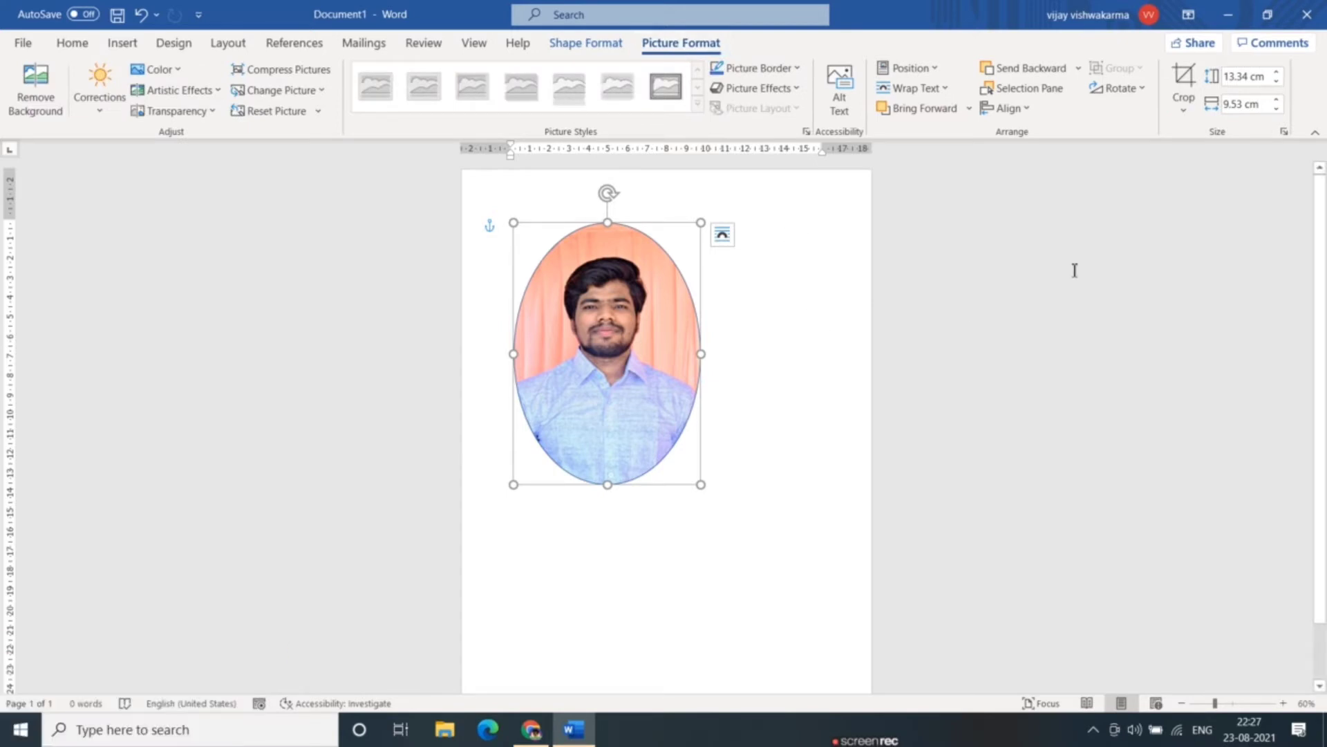
pyautogui.click(1184, 105)
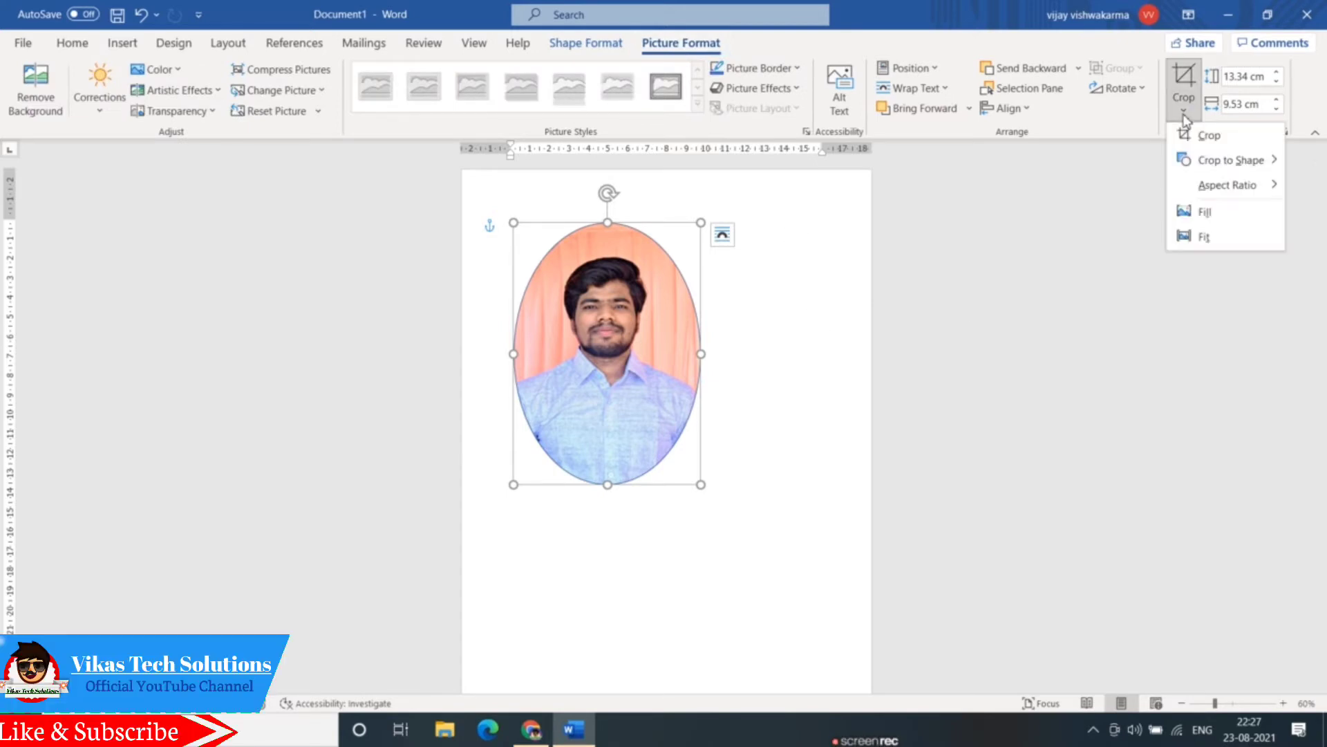
pyautogui.click(1215, 144)
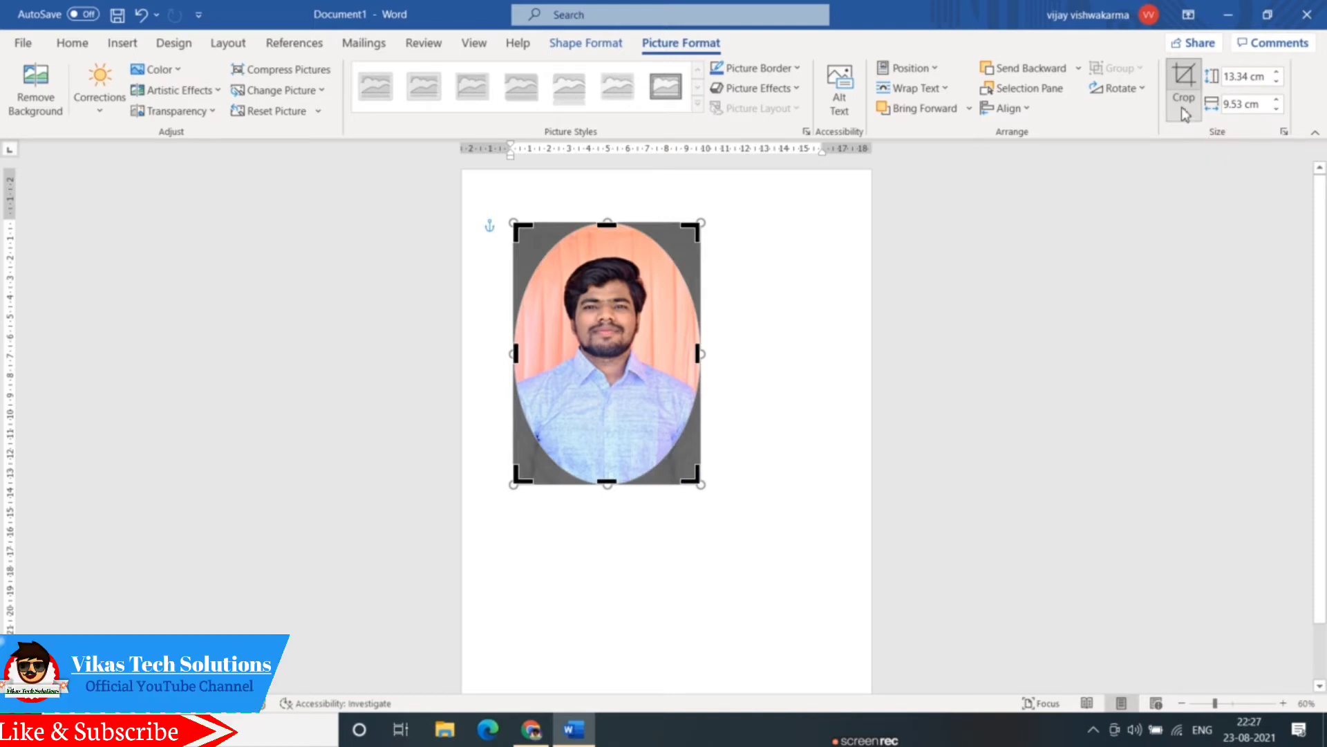
pyautogui.click(1184, 110)
pyautogui.click(1212, 140)
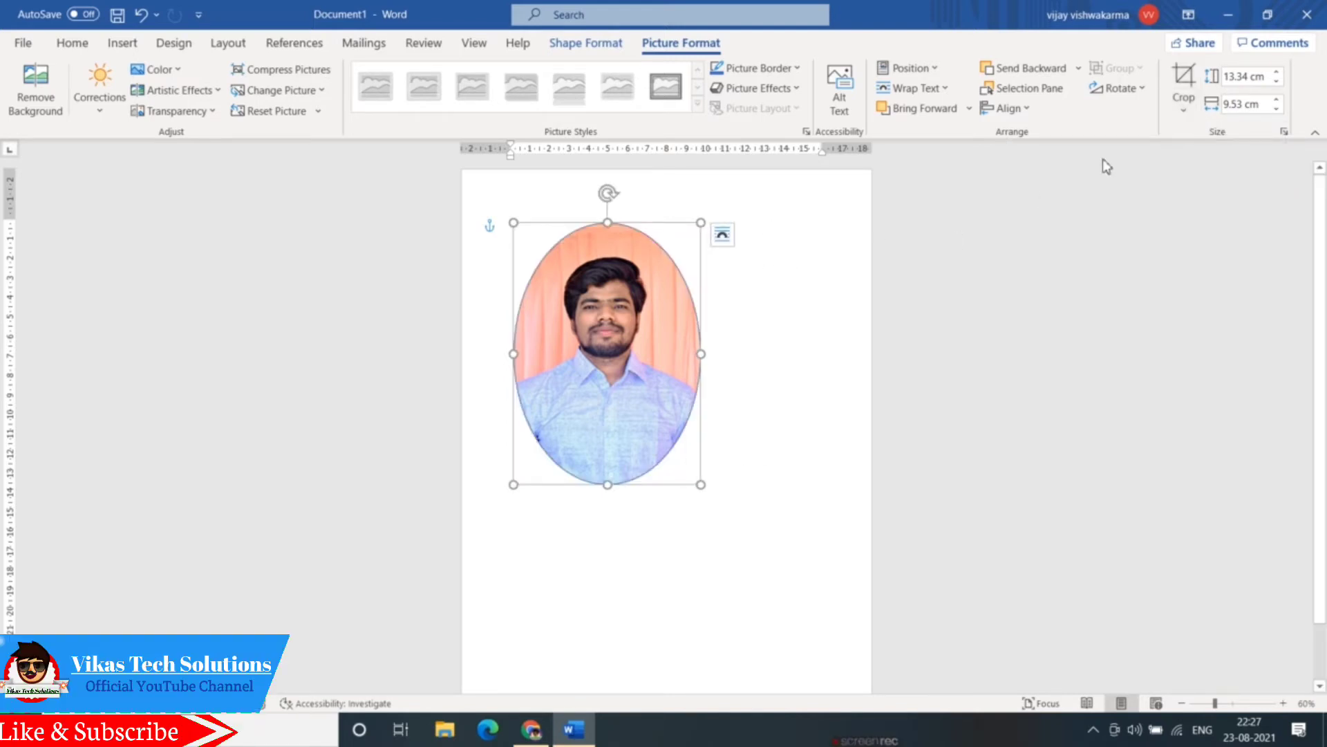
pyautogui.click(1184, 111)
pyautogui.click(1208, 138)
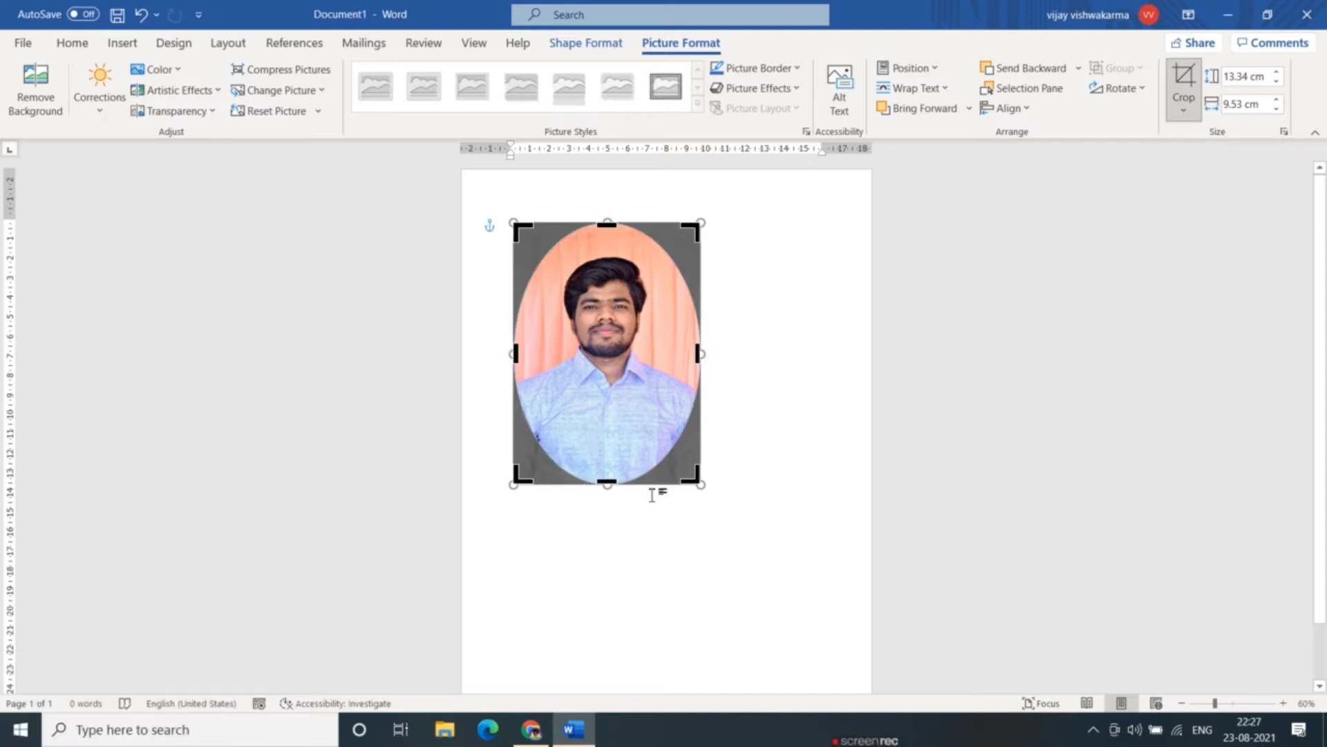
pyautogui.click(735, 498)
pyautogui.moveTo(689, 459); pyautogui.dragTo(702, 412)
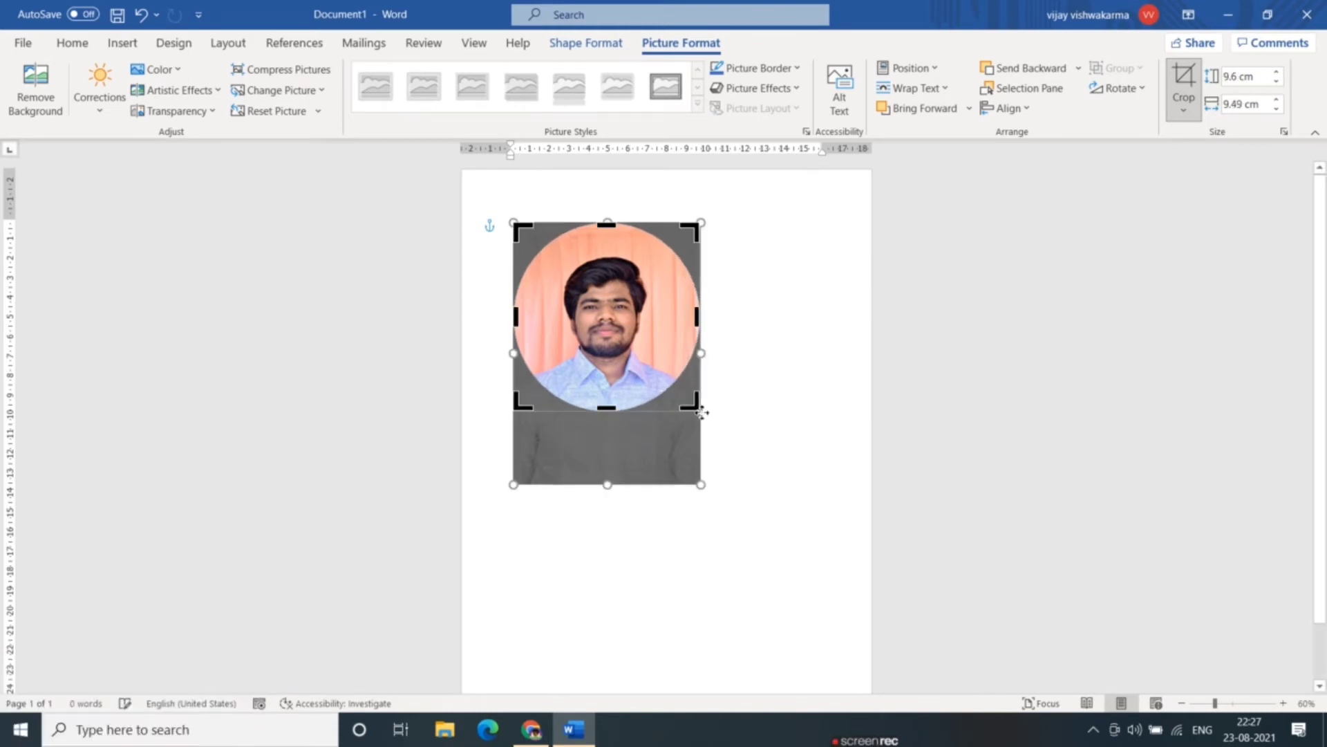
pyautogui.click(745, 447)
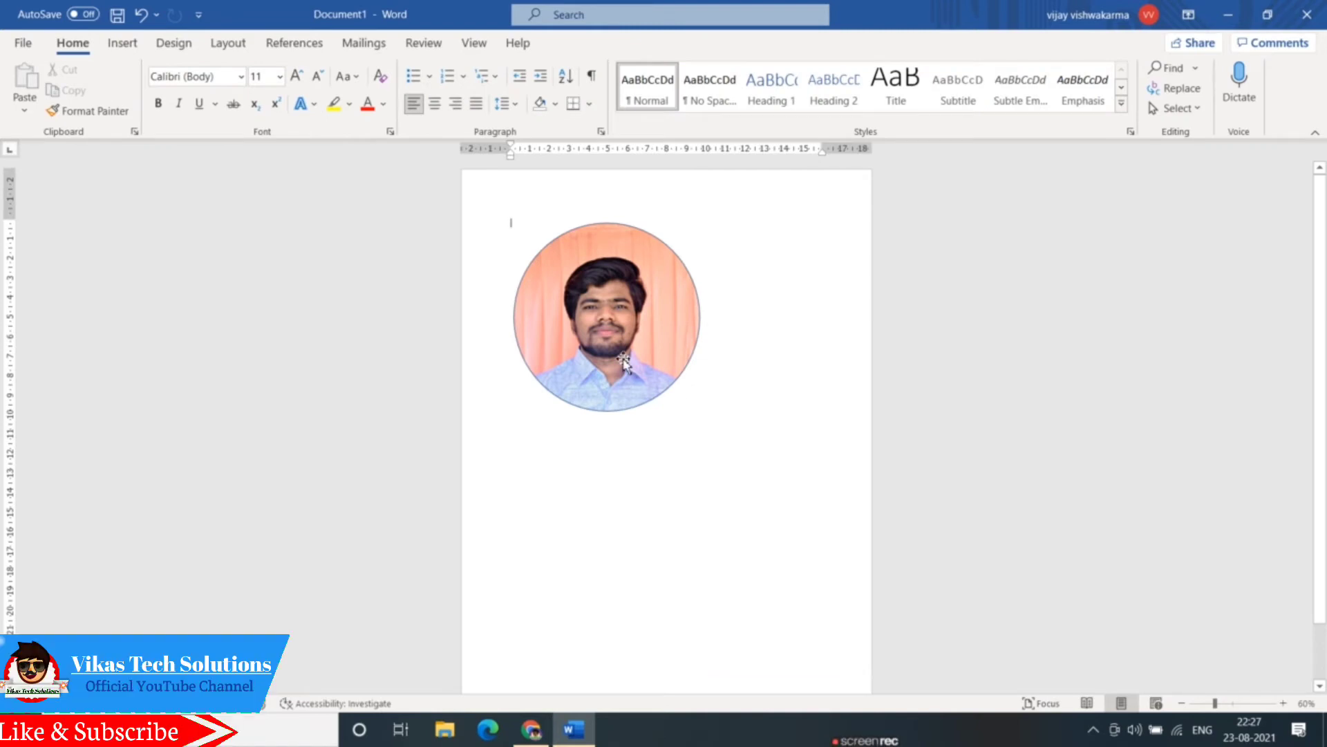
pyautogui.moveTo(634, 365); pyautogui.dragTo(758, 444)
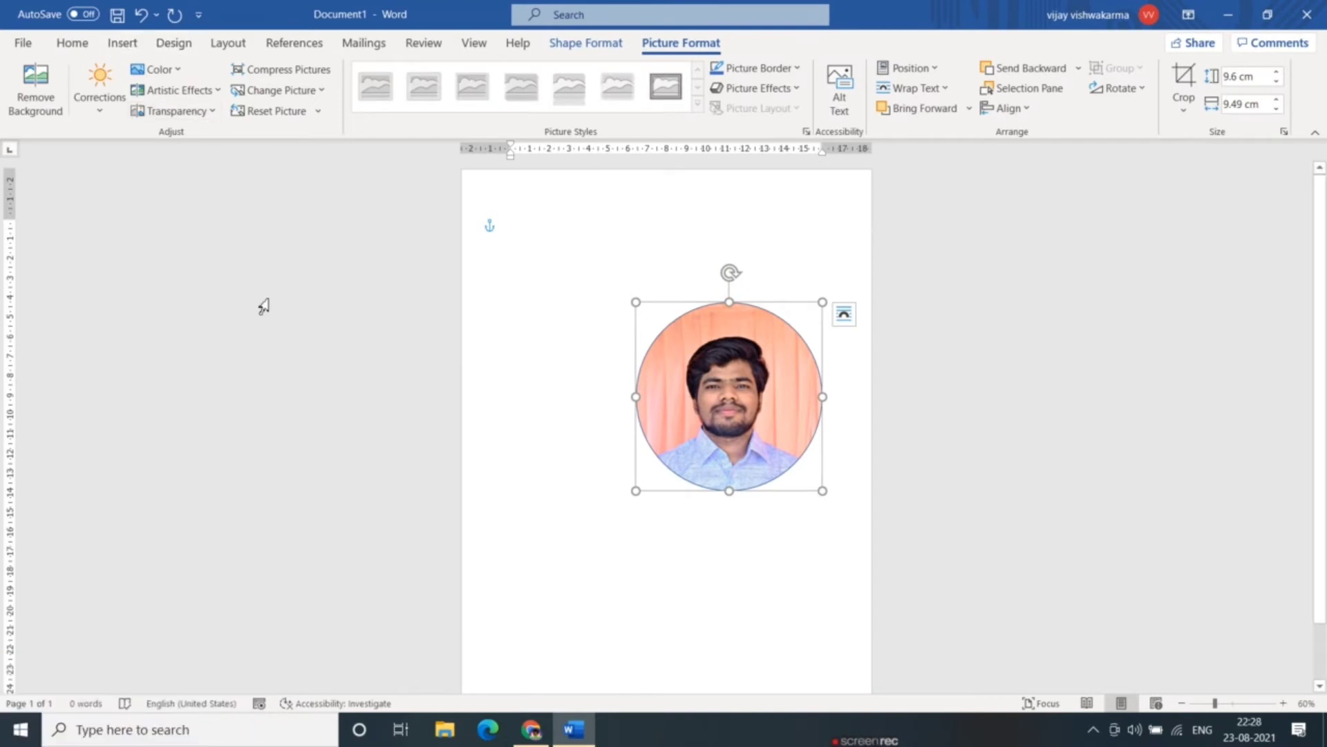
# - Insert WhatsApp Image 2021-08-20 at 3.07.47 PM from this device as a regular picture and delete the circular picture
pyautogui.click(123, 45)
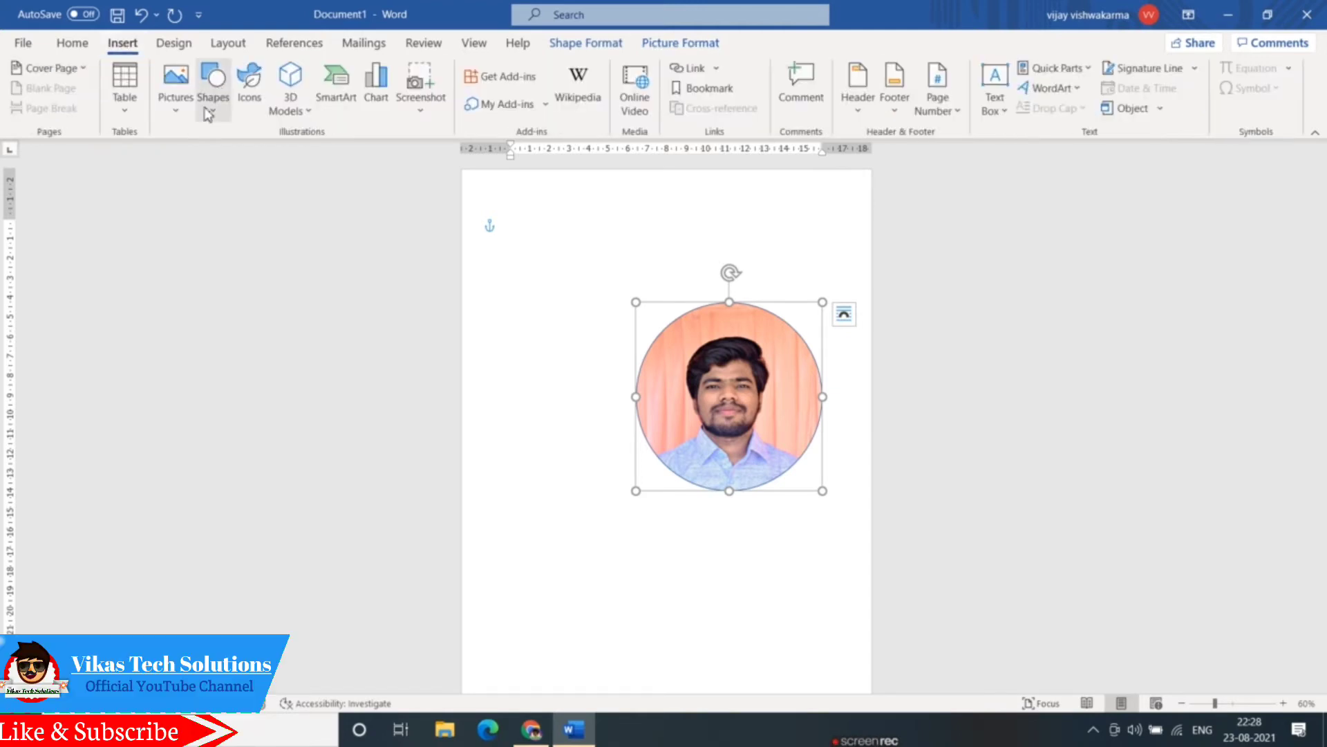
pyautogui.click(176, 110)
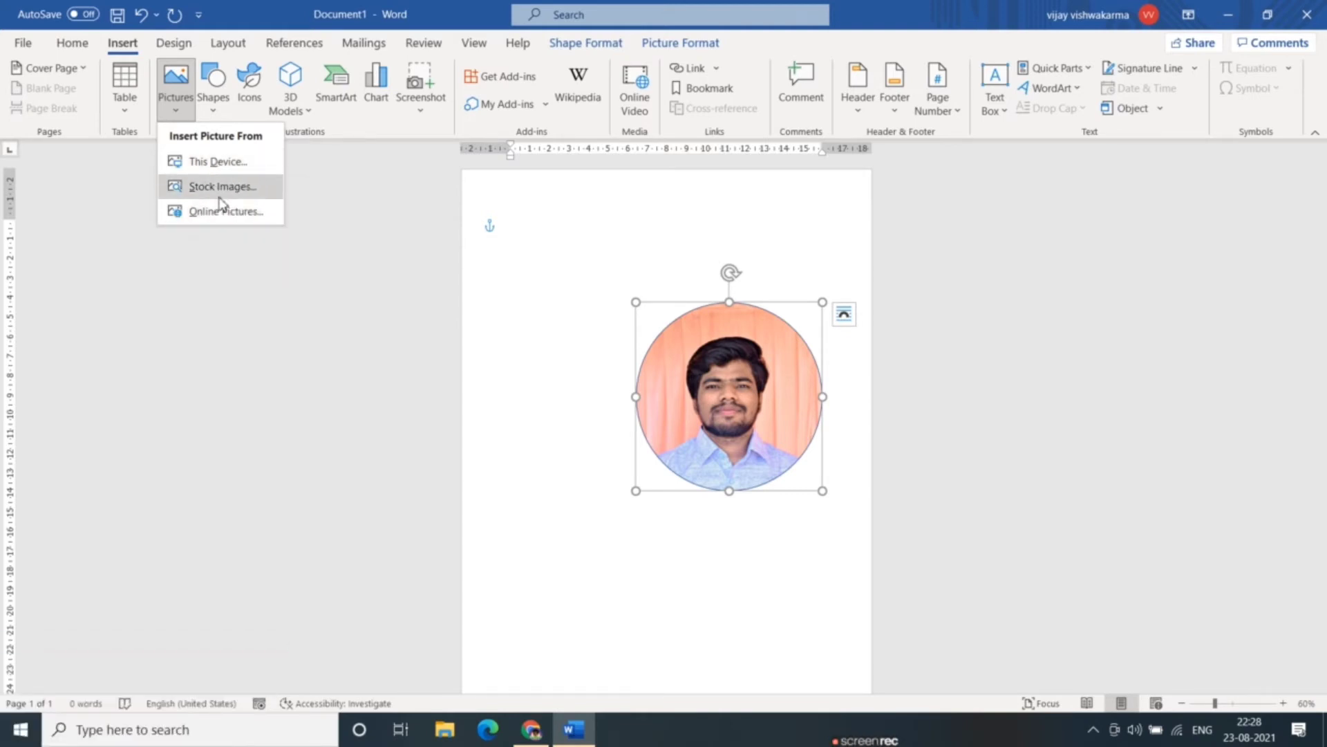
pyautogui.click(222, 164)
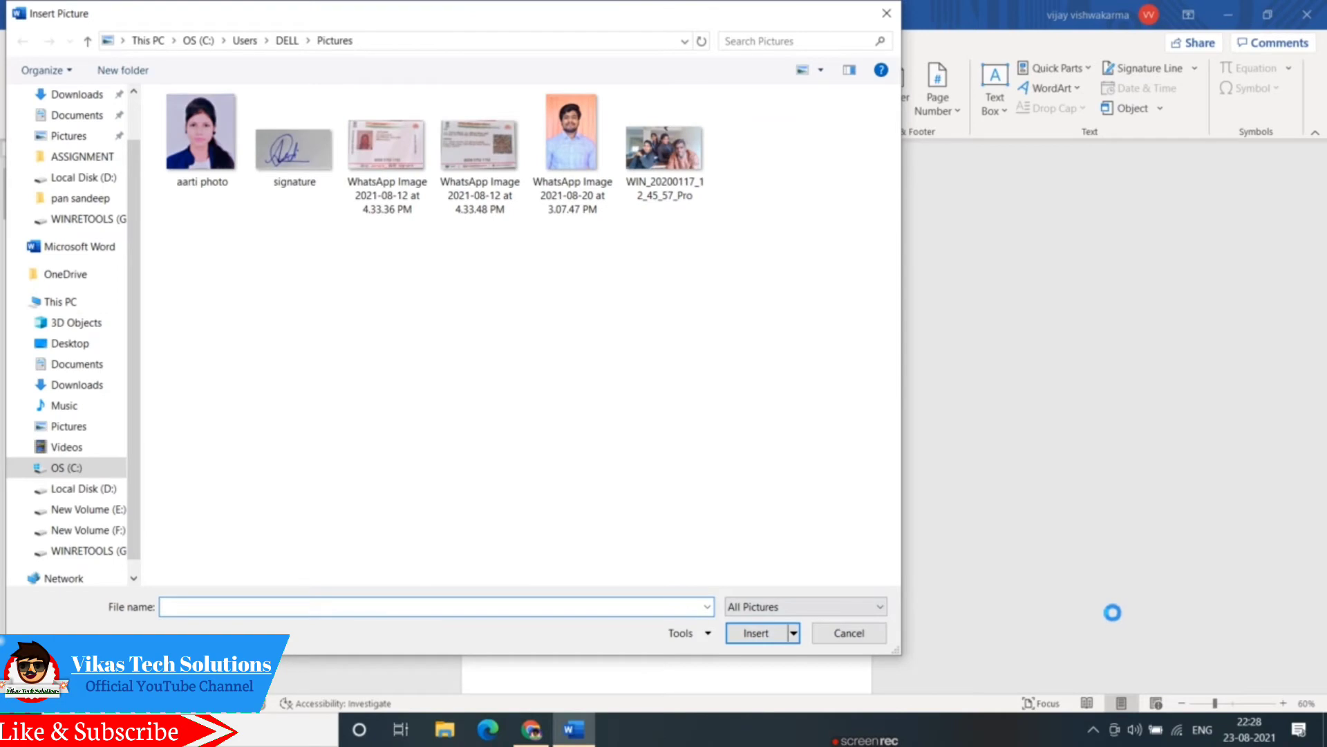
pyautogui.click(570, 159)
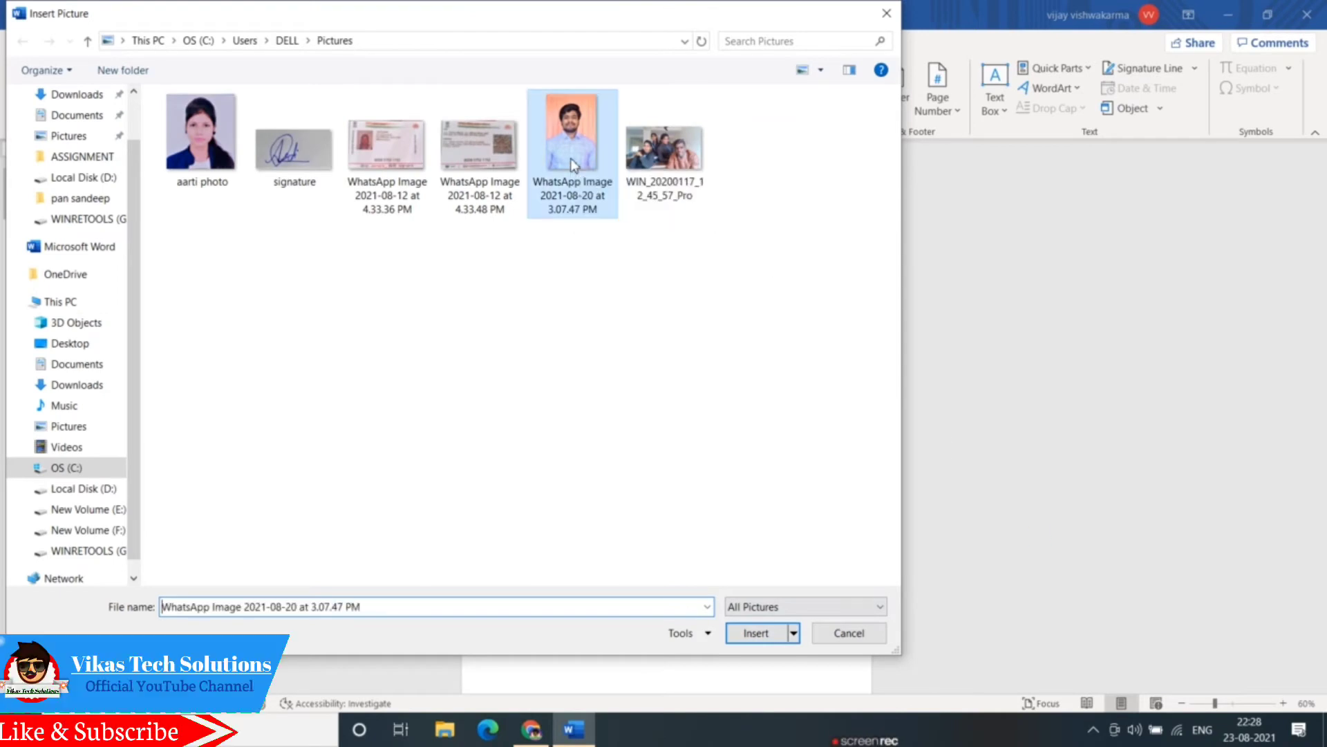
pyautogui.click(774, 640)
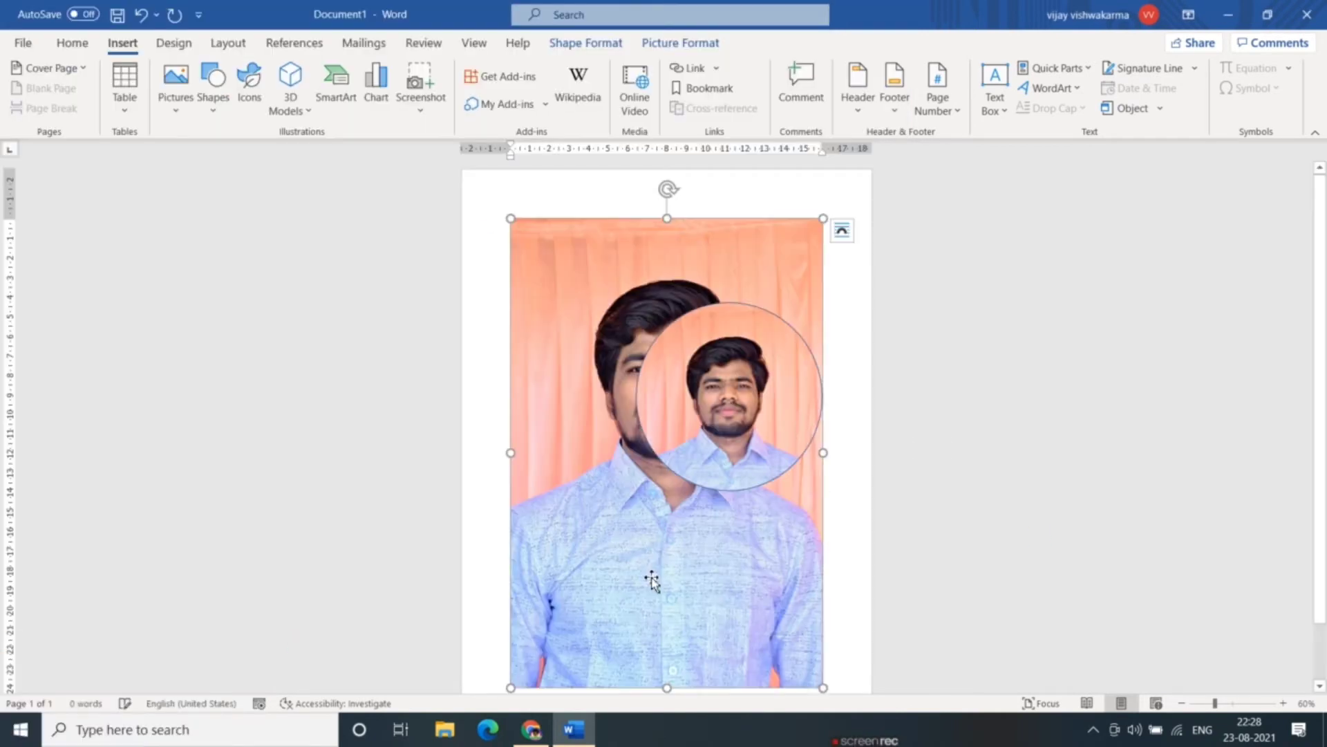
pyautogui.click(751, 446)
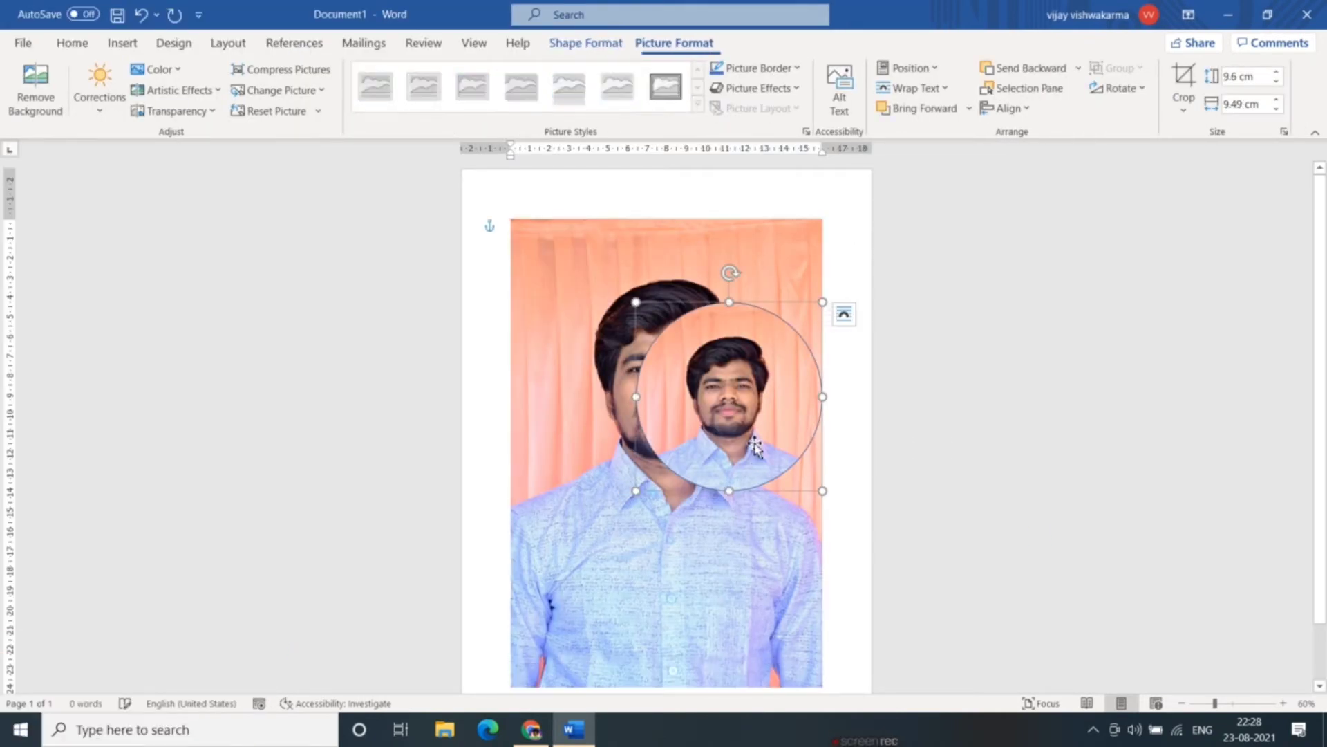
pyautogui.press('Delete')
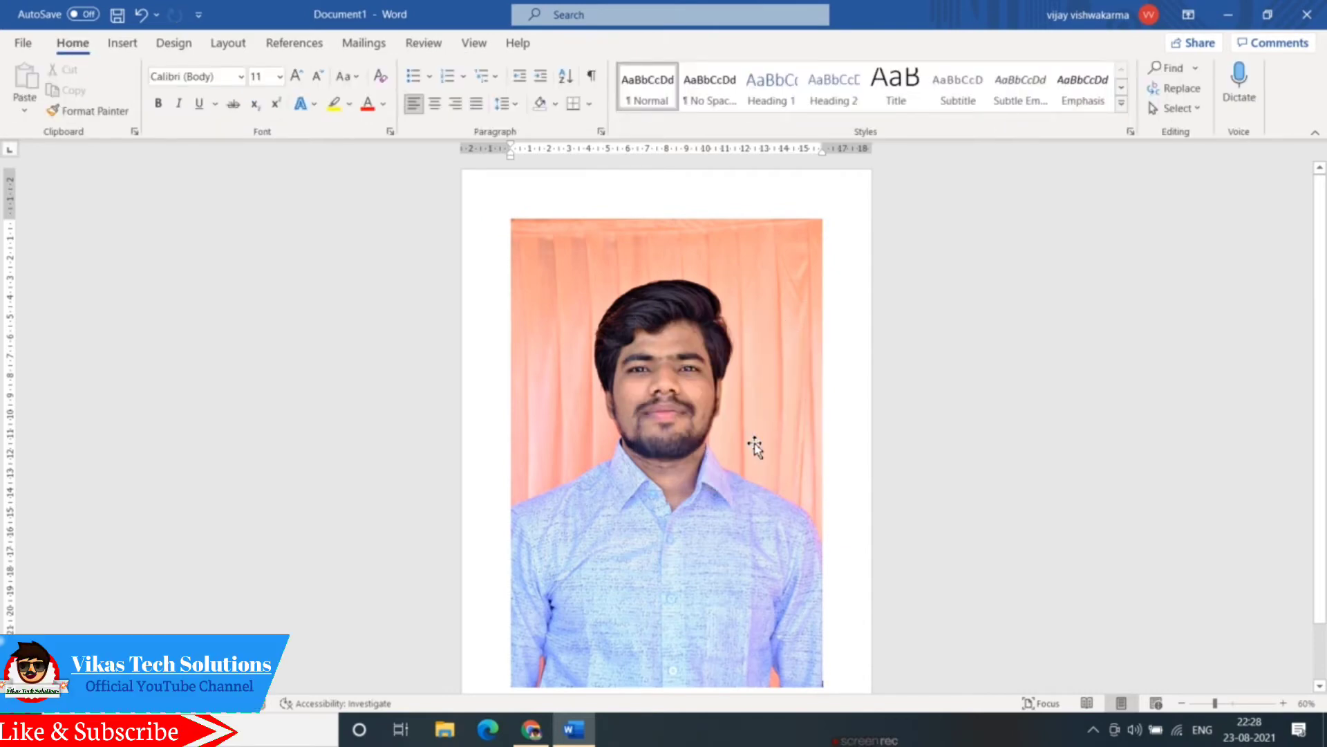
# - Crop the full-page portrait picture to the oval basic shape
pyautogui.click(755, 446)
pyautogui.moveTo(746, 415)
pyautogui.mouseDown()
pyautogui.moveTo(749, 391)
pyautogui.moveTo(751, 408)
pyautogui.mouseUp()
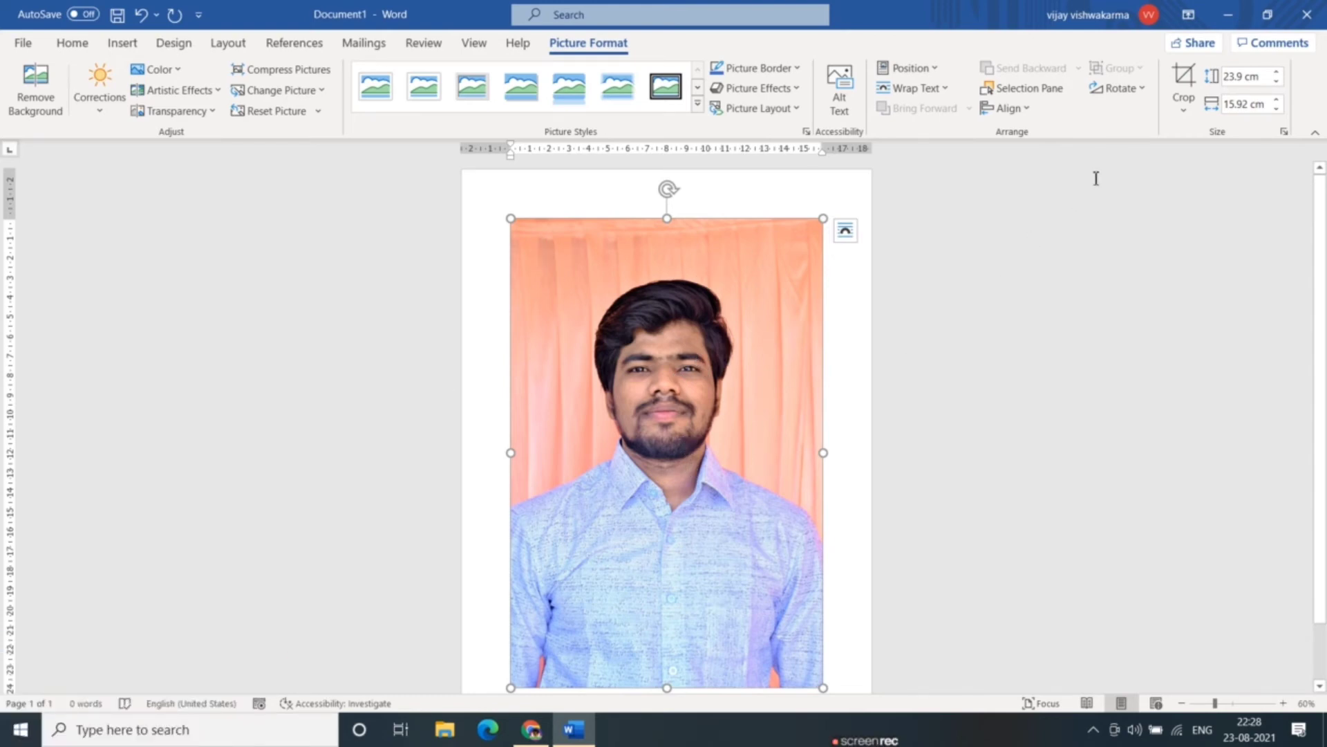
pyautogui.click(1188, 118)
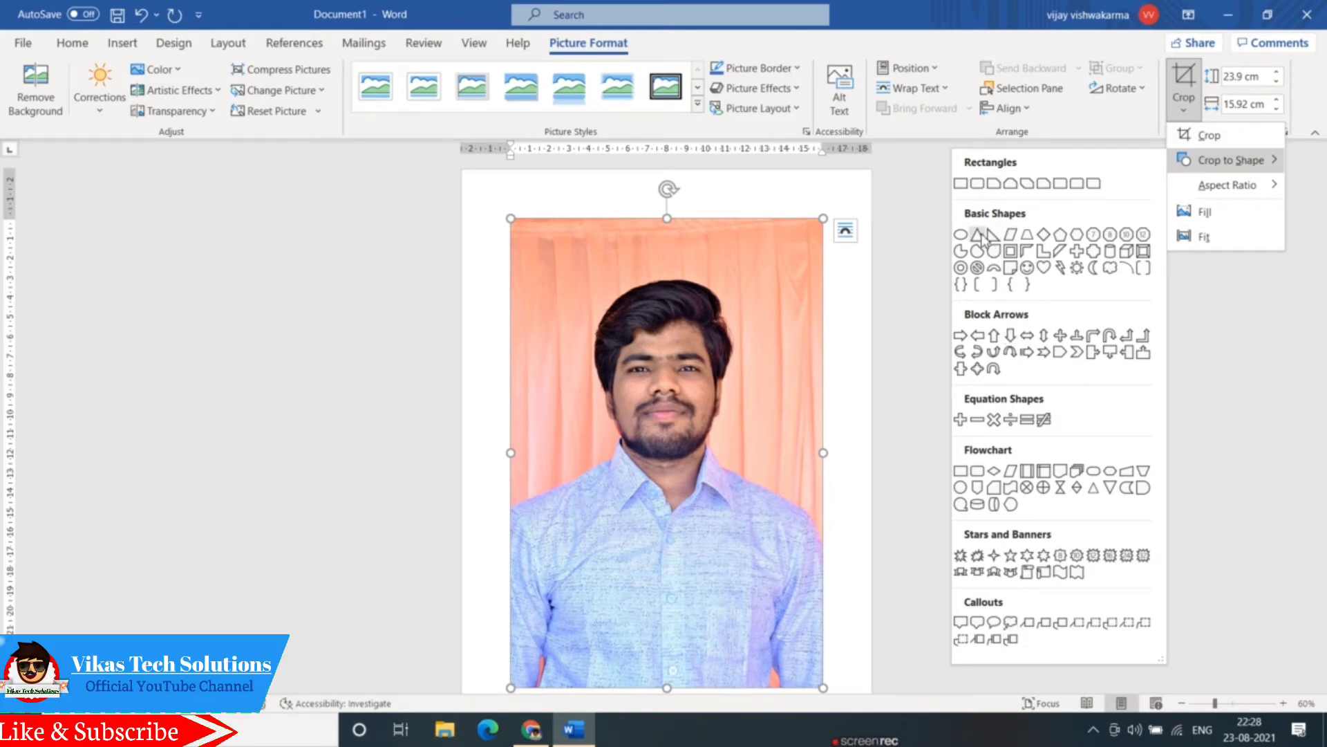
pyautogui.click(961, 235)
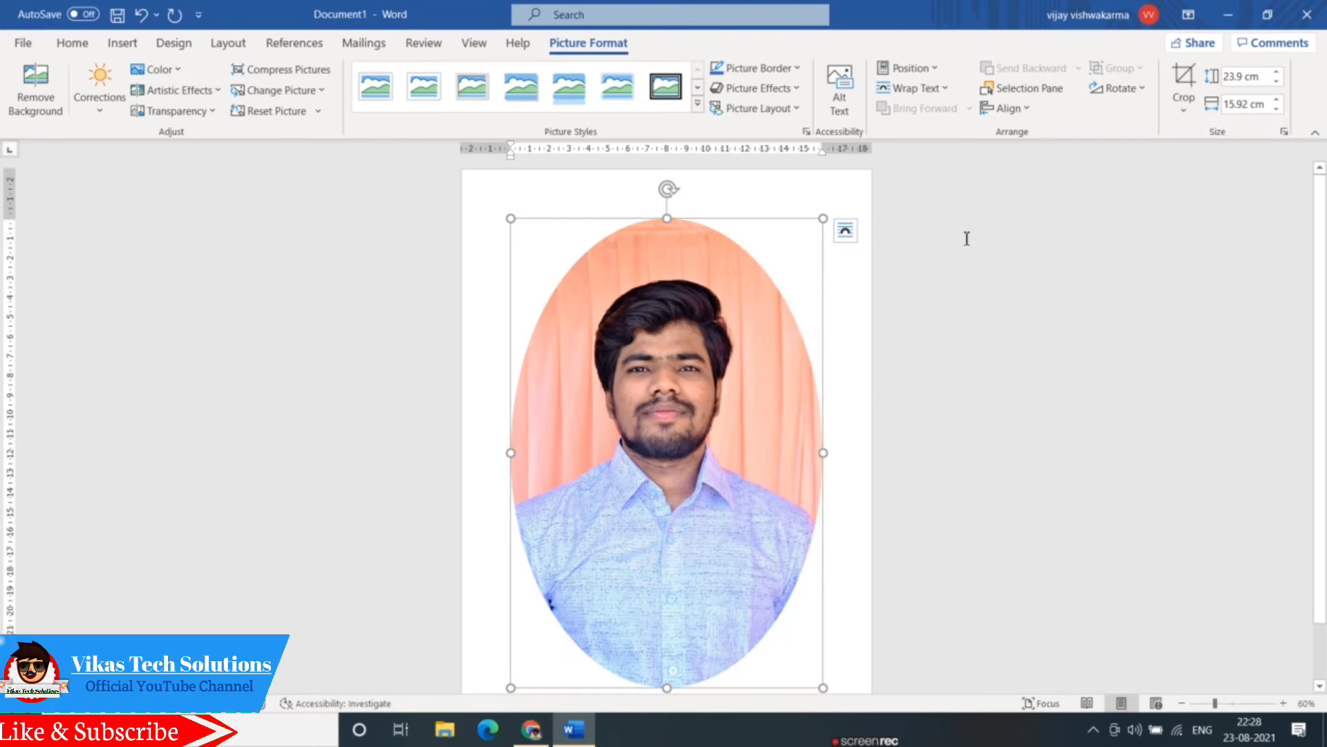
# - Crop the oval portrait to the rectangle shape with one rounded and one snipped upper corner
pyautogui.click(1183, 112)
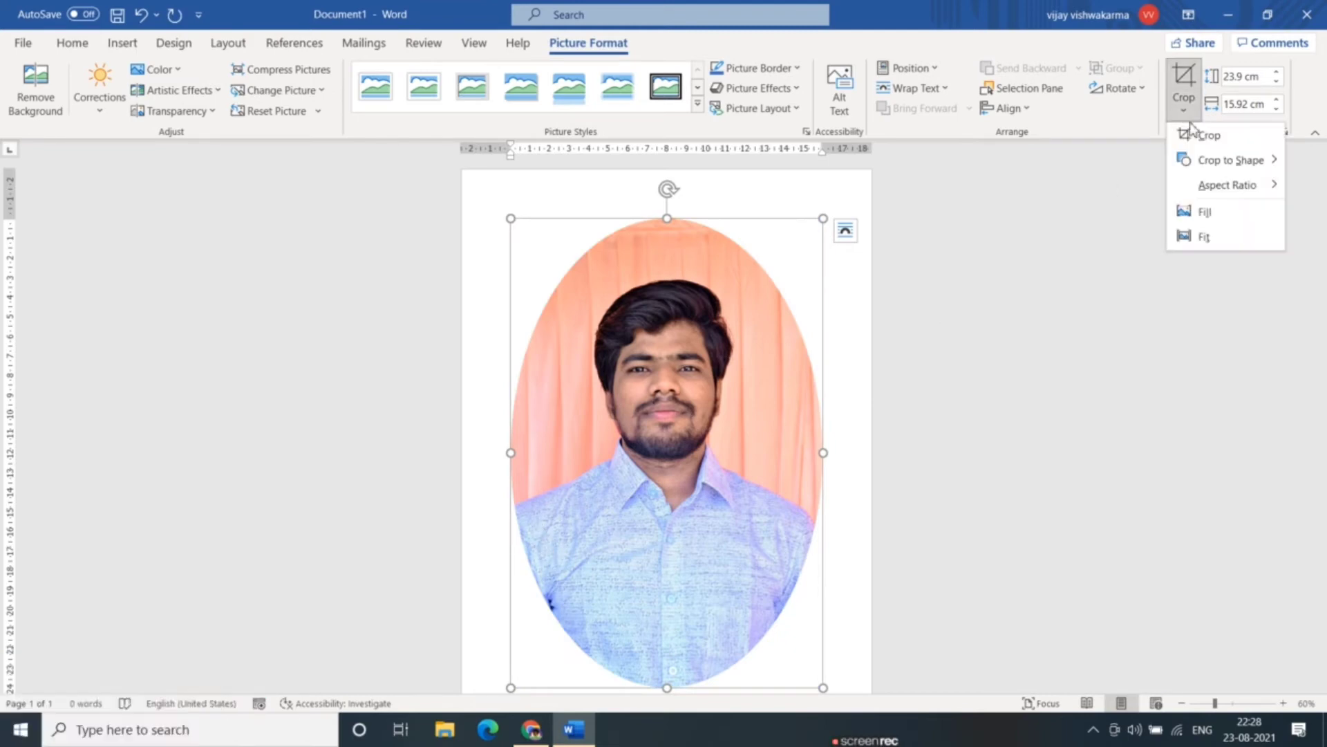
pyautogui.moveTo(1214, 162)
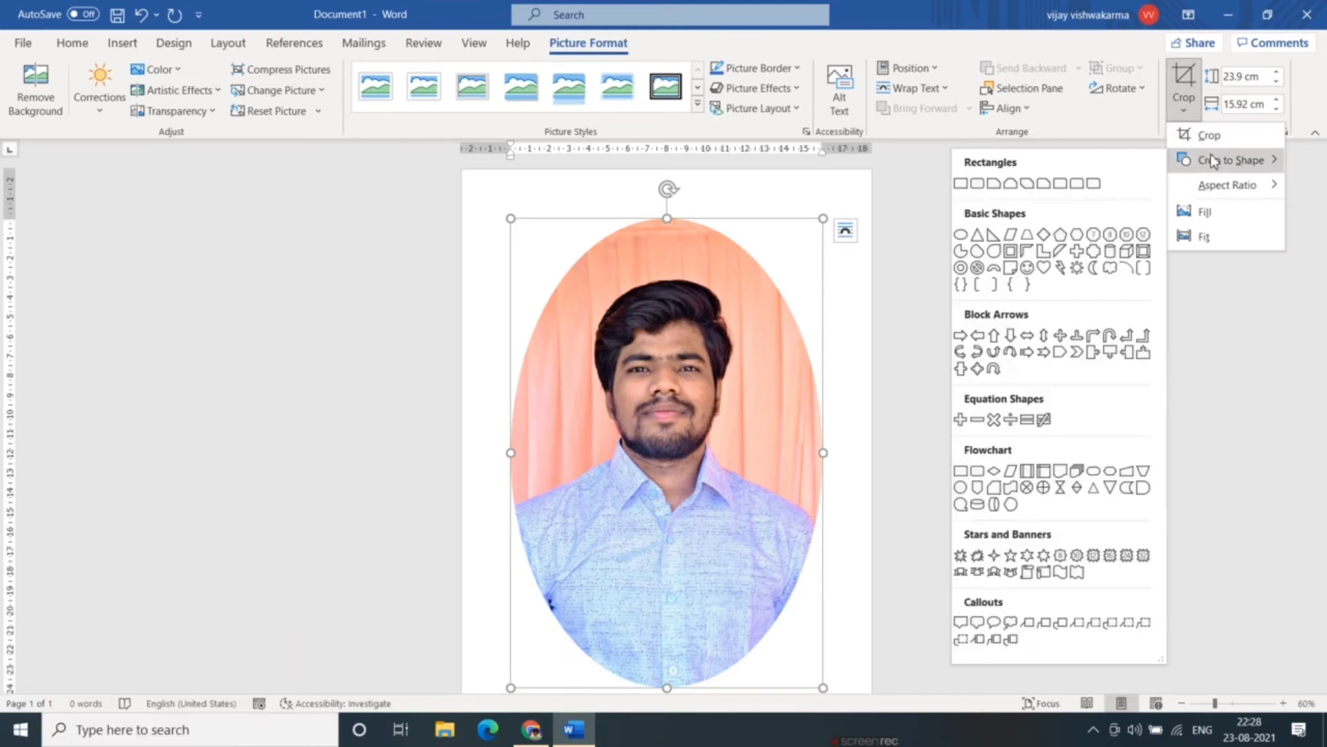
pyautogui.click(1044, 183)
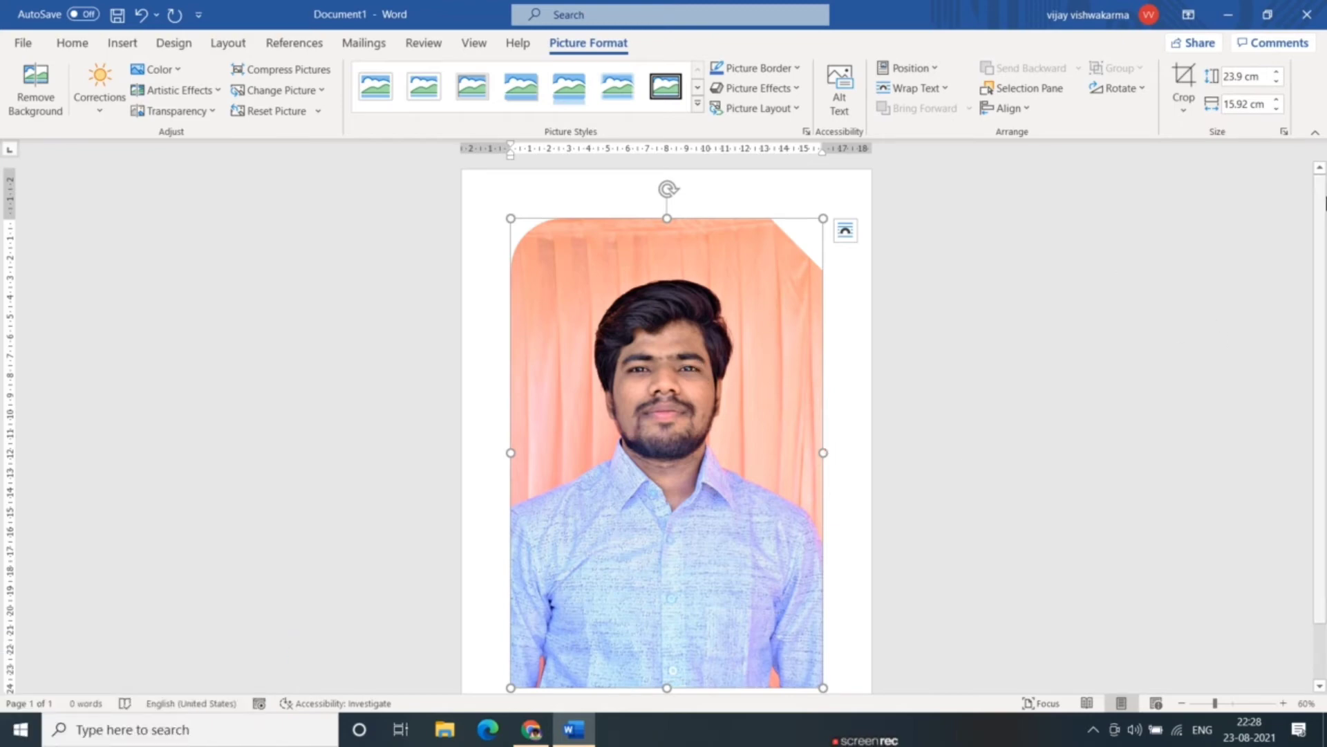
# - Crop the portrait picture to the plain rectangle shape
pyautogui.click(1183, 109)
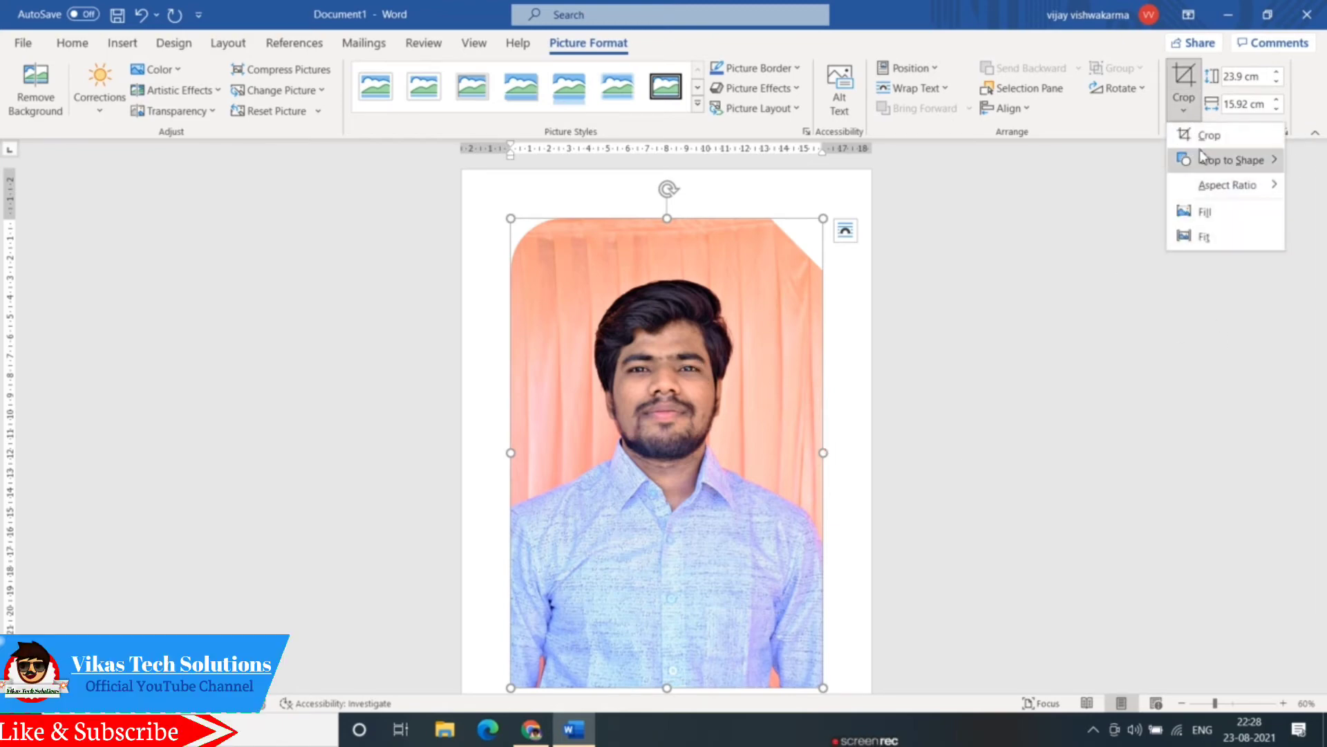
pyautogui.moveTo(1202, 158)
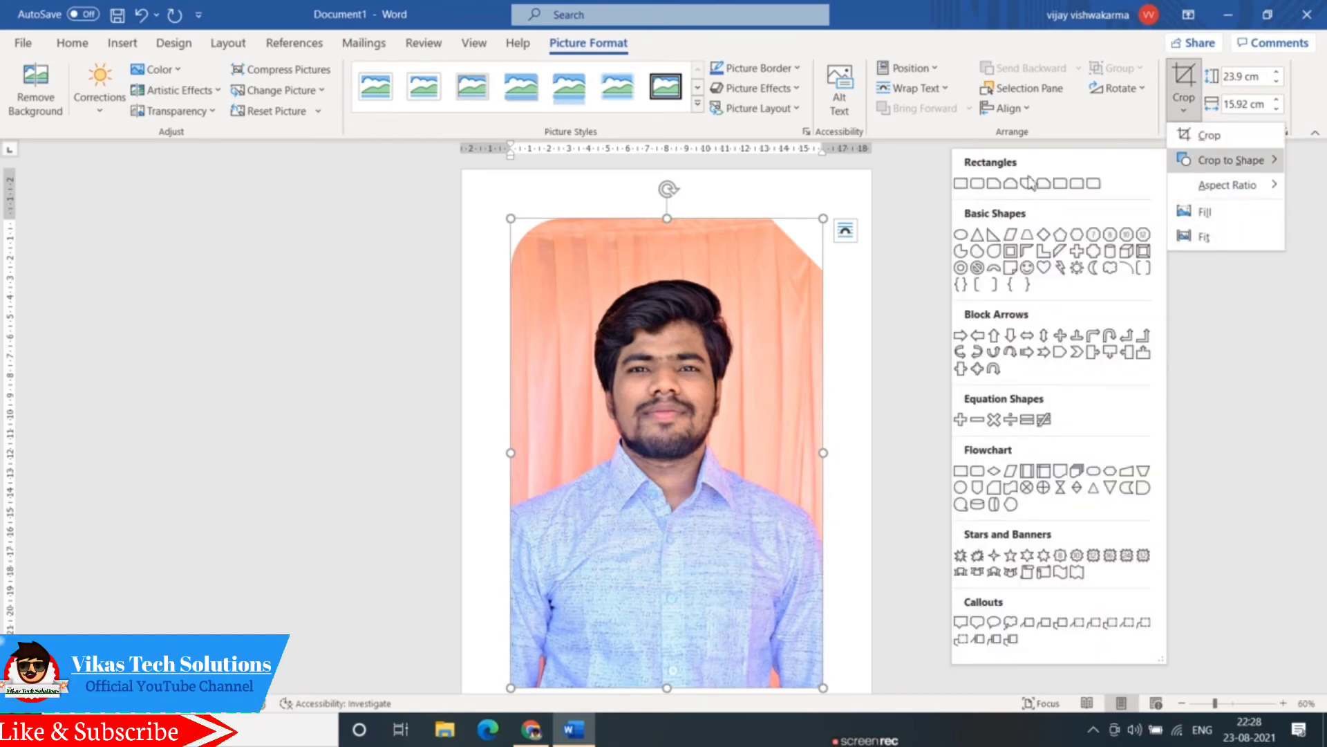
pyautogui.click(961, 183)
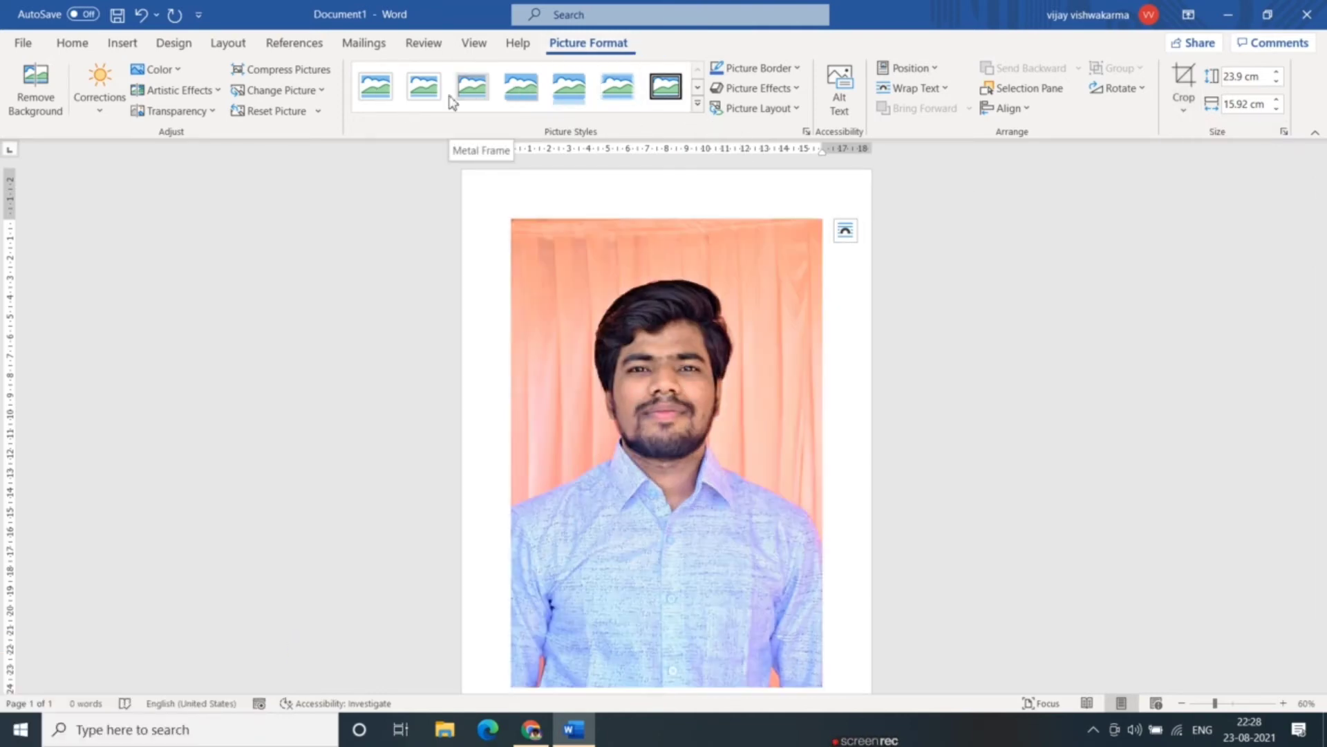
# - Apply a white-framed picture style with a thin shadow to the portrait and shift the picture slightly down and to the right
pyautogui.click(698, 104)
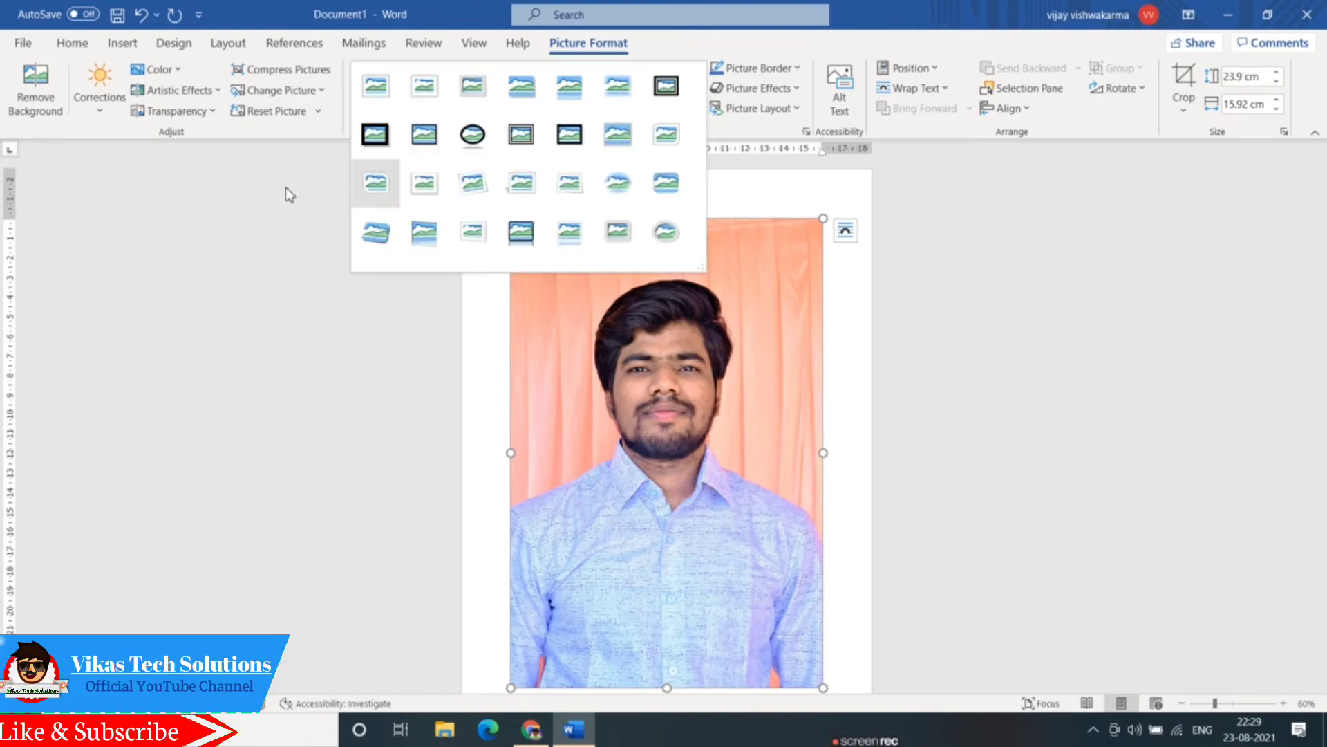
pyautogui.click(246, 217)
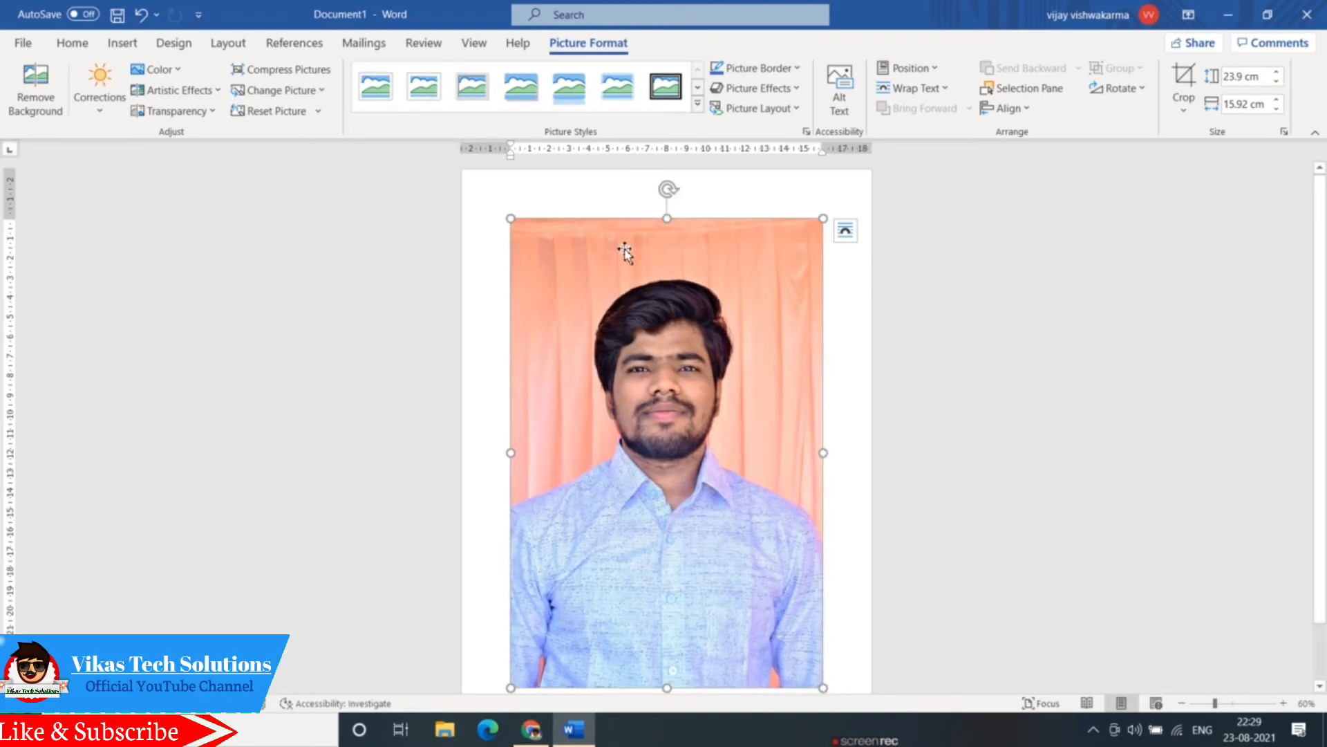
pyautogui.moveTo(618, 252); pyautogui.dragTo(625, 260)
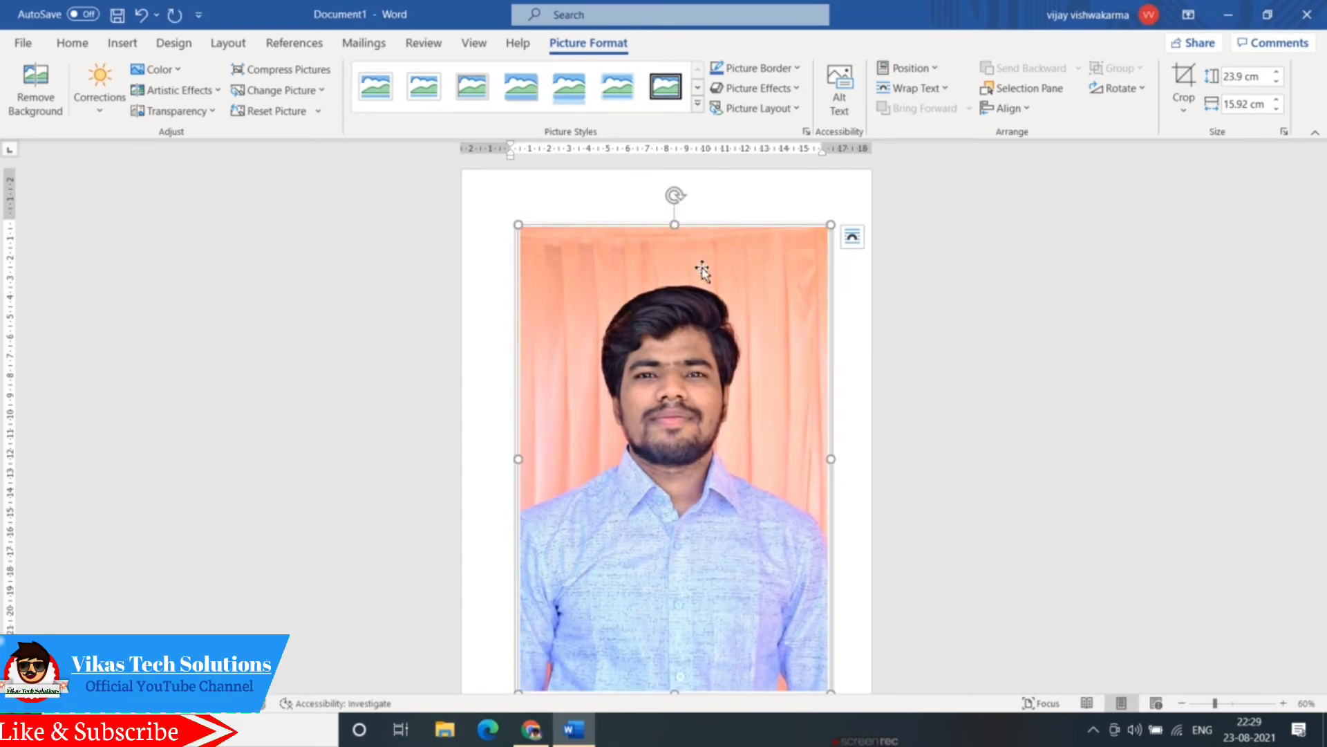
pyautogui.click(866, 354)
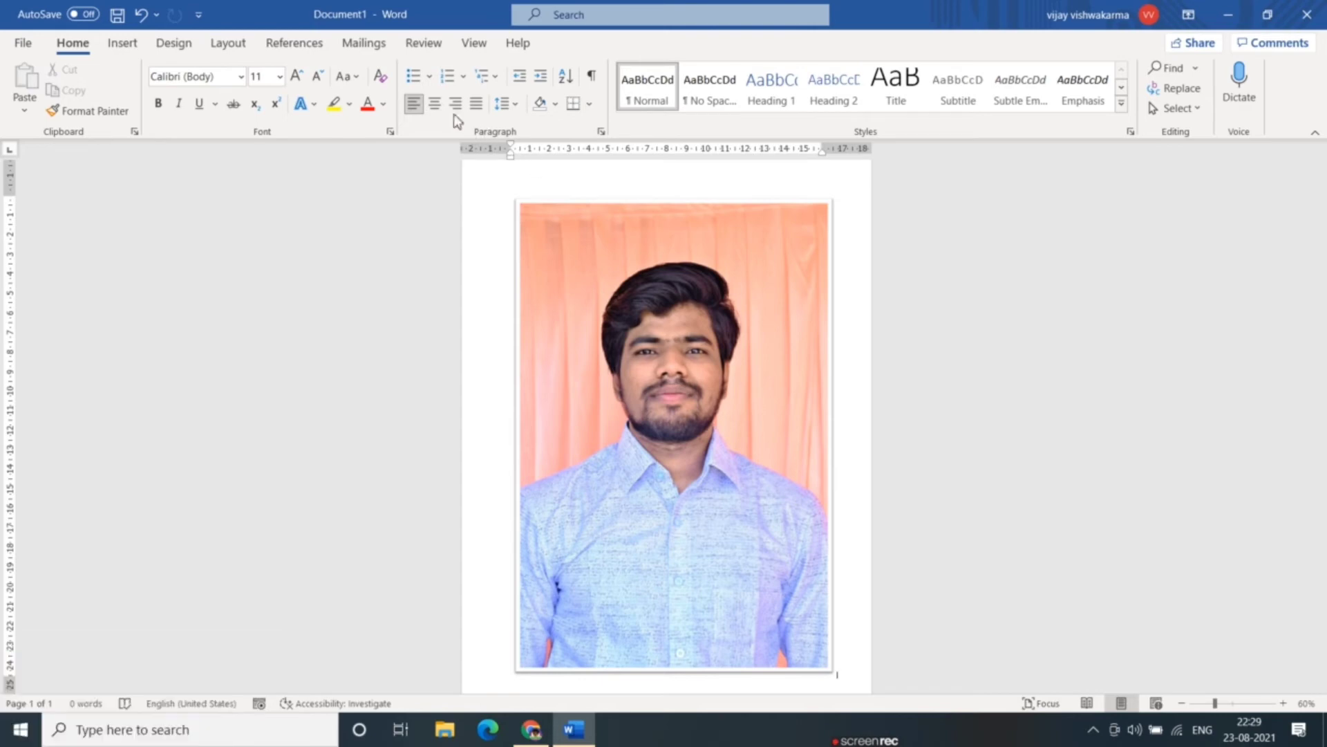
# - Apply the picture style with rounded corners and a reflection to the portrait and resize it to about 24.2 by 16.1 cm
pyautogui.click(704, 326)
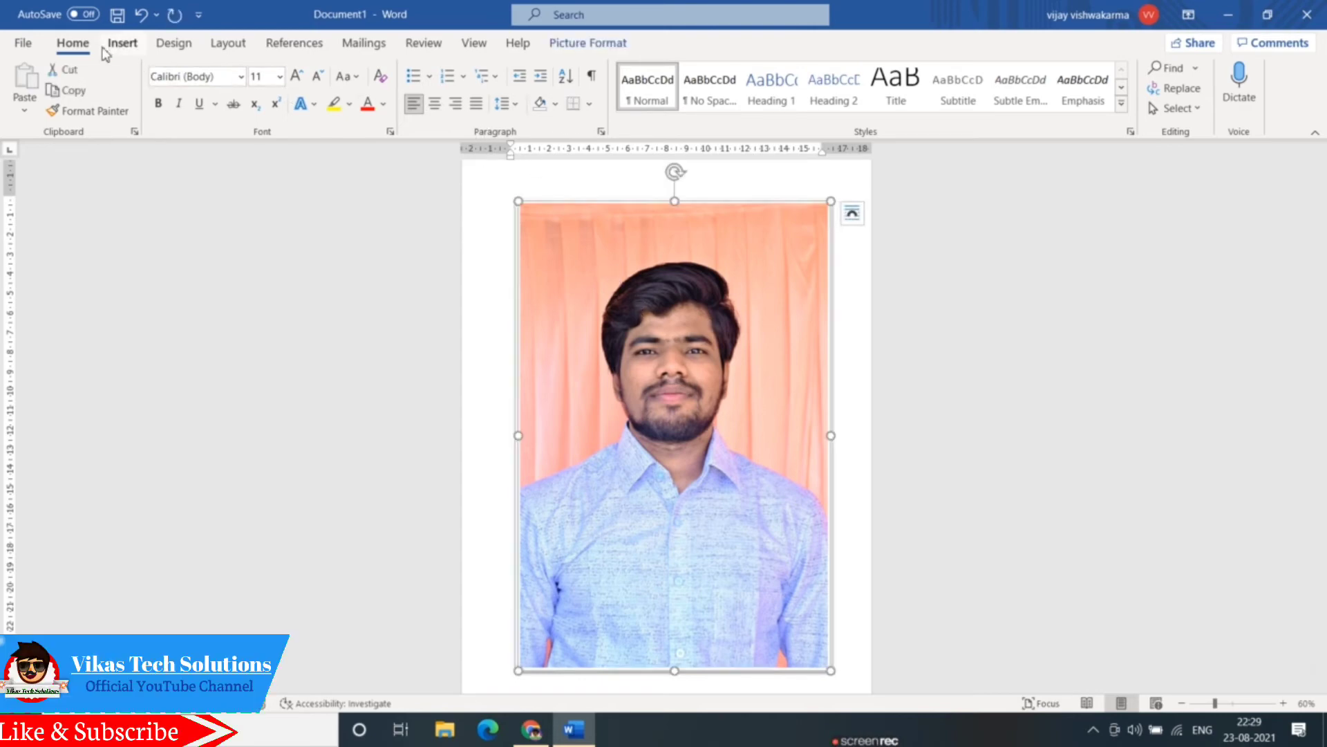
pyautogui.click(611, 50)
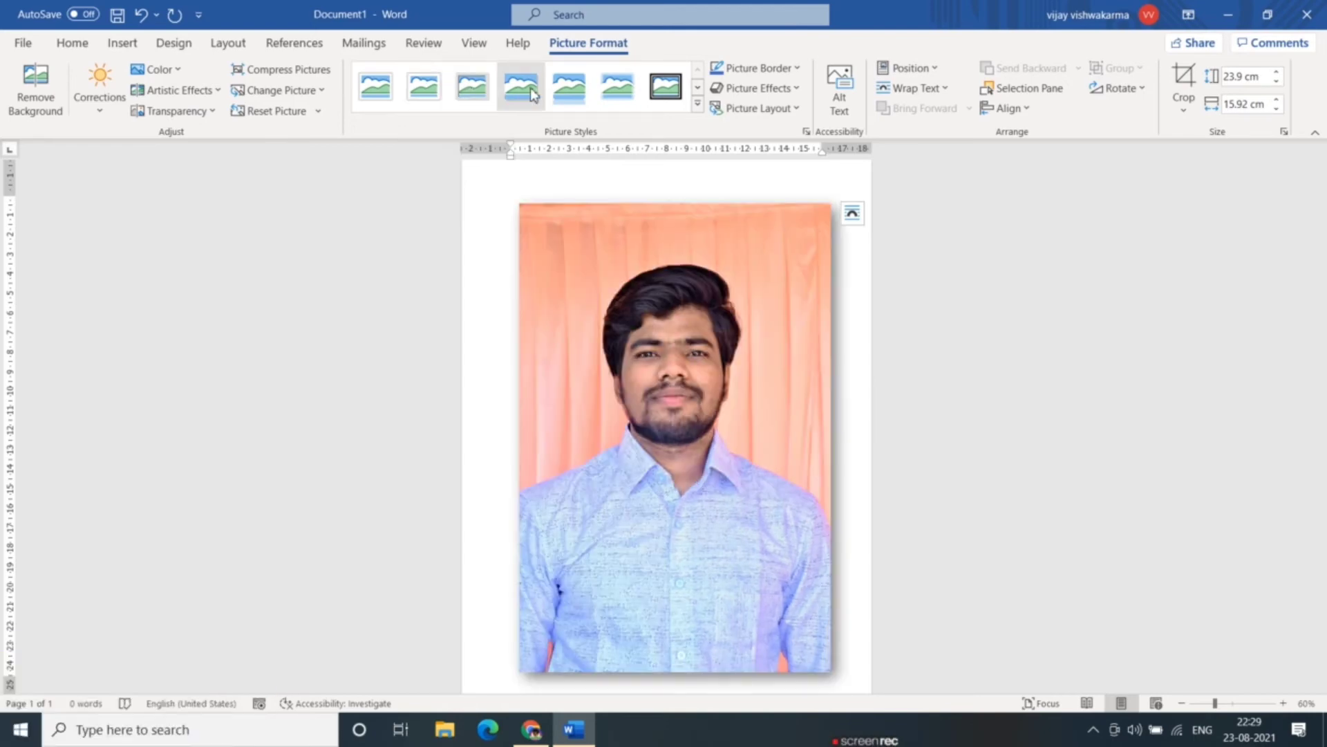
pyautogui.click(571, 97)
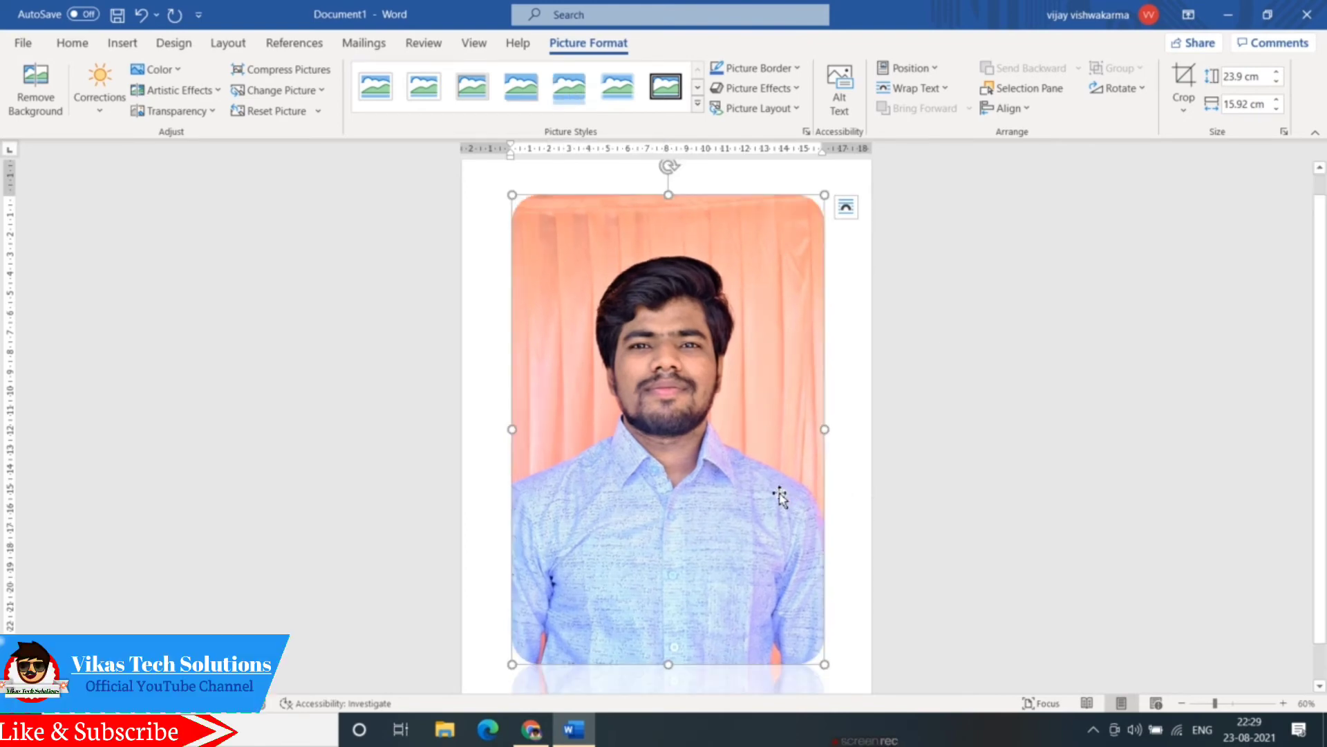
pyautogui.click(1181, 706)
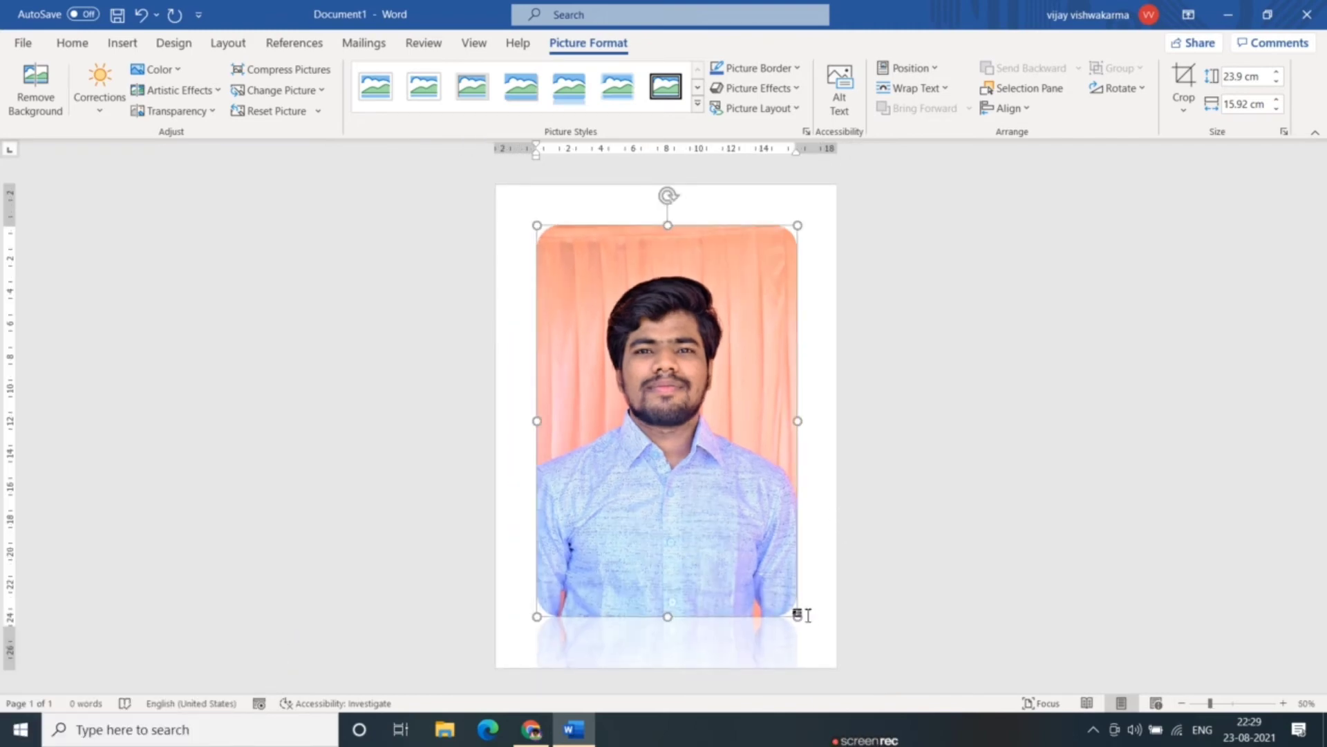
pyautogui.moveTo(799, 615); pyautogui.dragTo(807, 578)
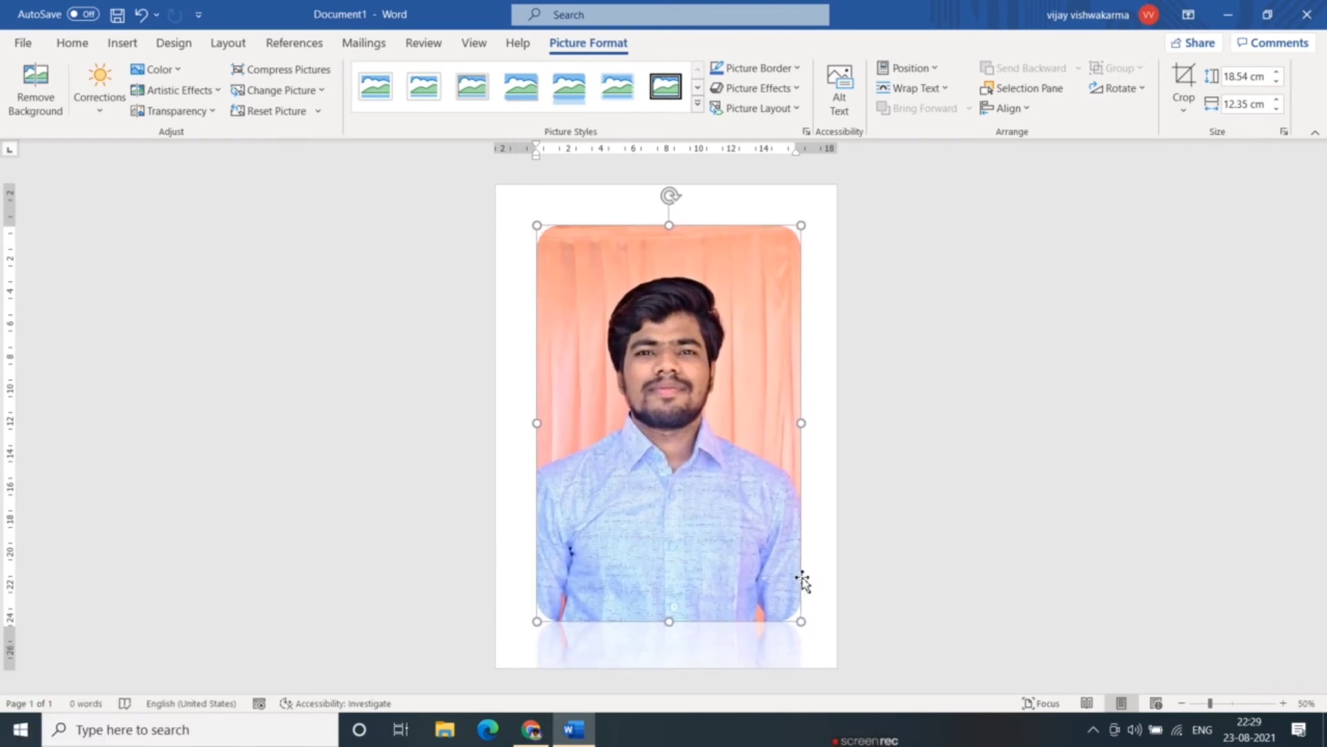
# - Apply the black double-frame picture style to the portrait and shrink the picture to about 22.73 by 15.14 cm
pyautogui.click(676, 101)
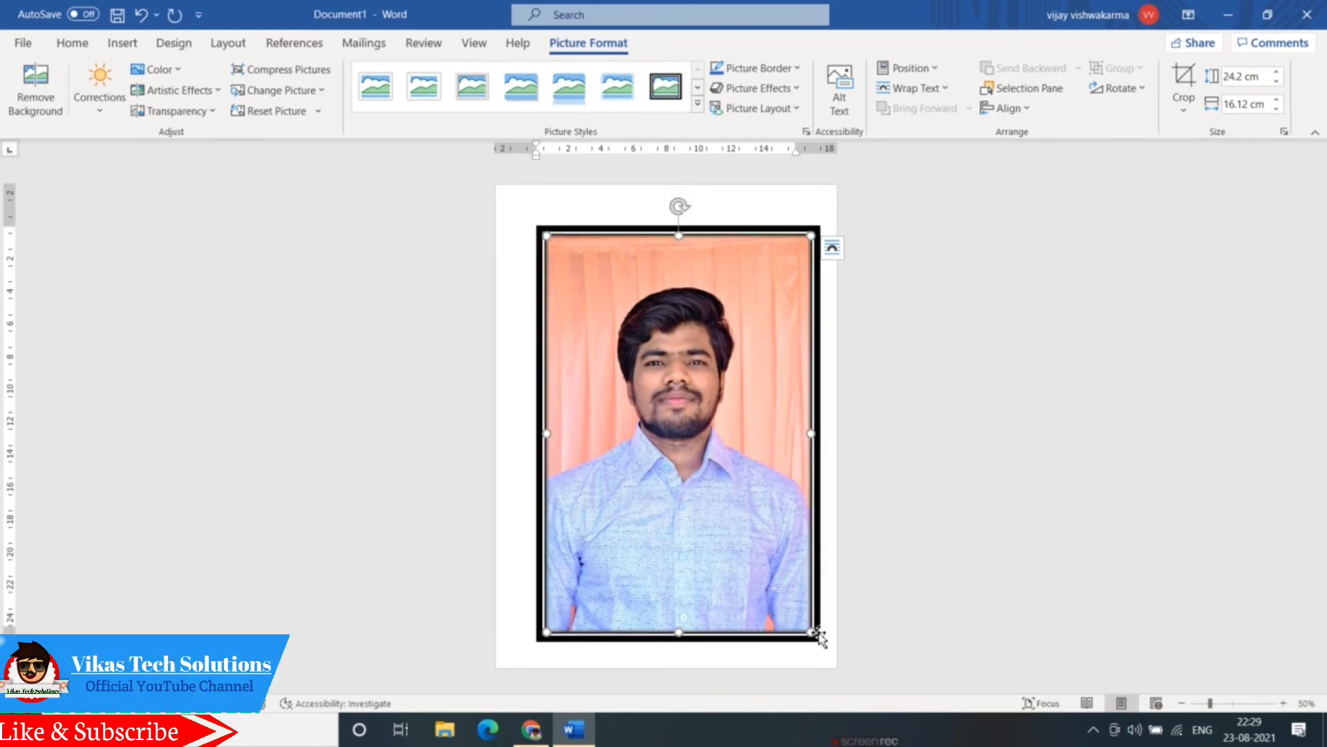
pyautogui.moveTo(813, 632); pyautogui.dragTo(780, 610)
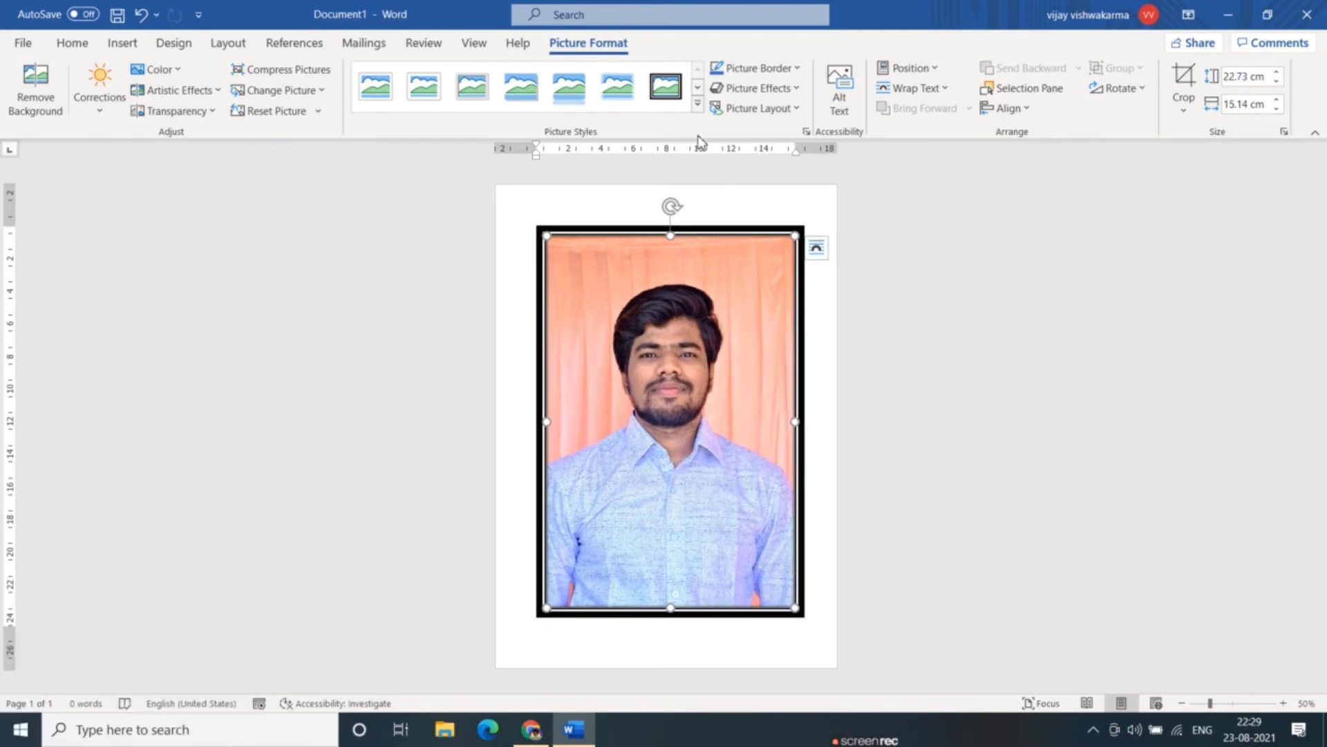
# - Apply the white-framed picture style with diagonally snipped corners to the portrait and look over the available artistic effects
pyautogui.click(697, 108)
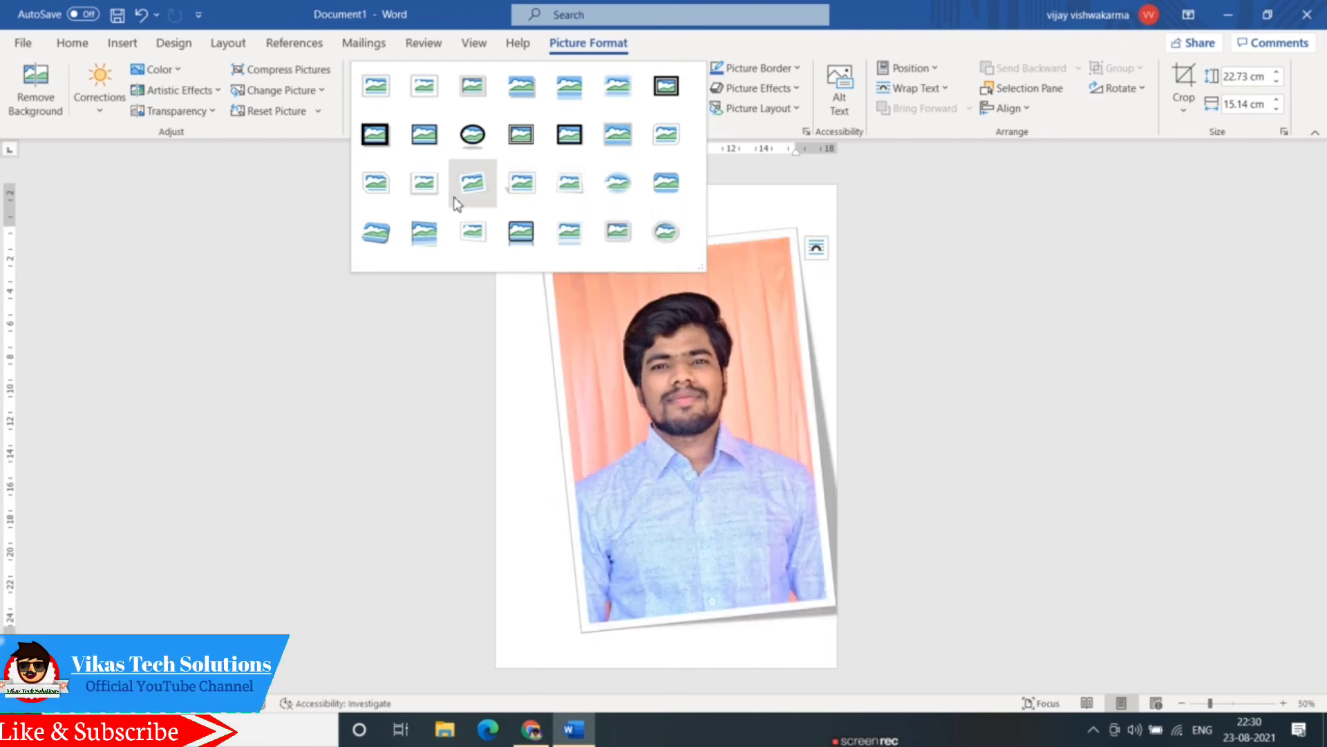
pyautogui.click(378, 209)
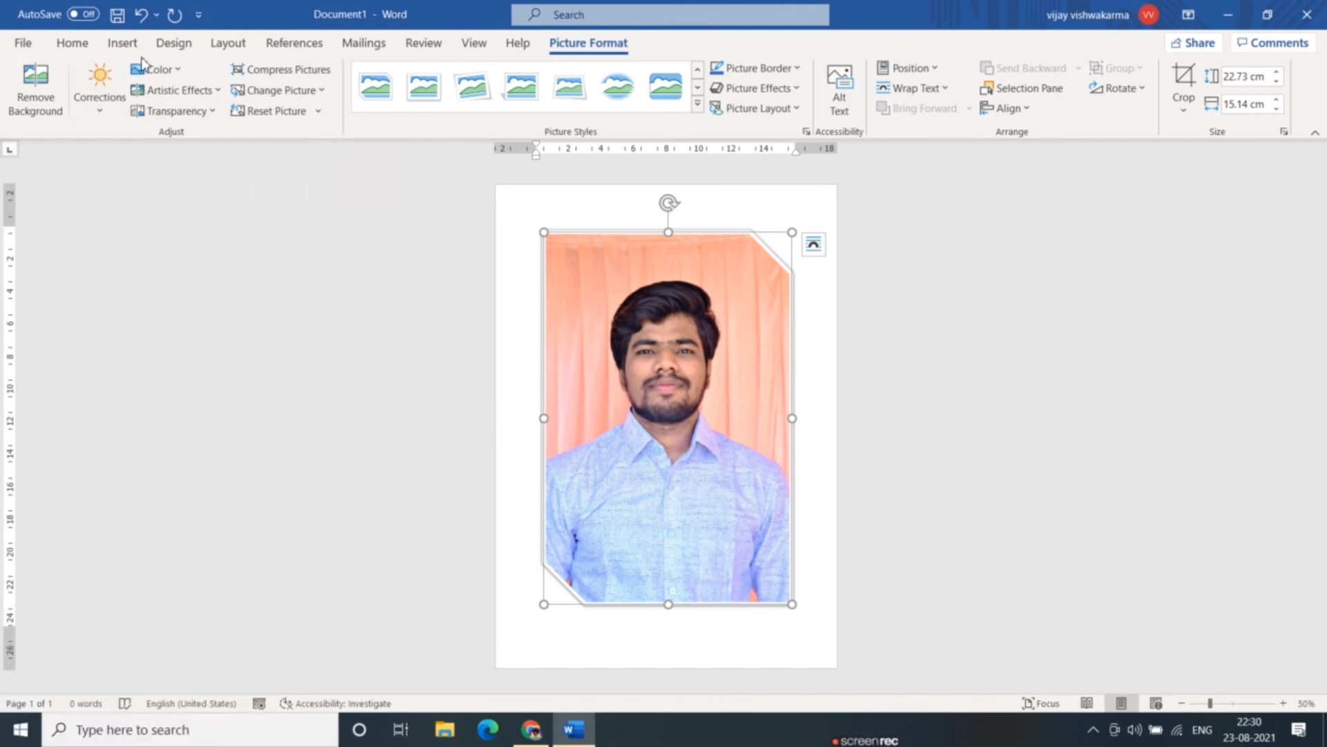
pyautogui.click(213, 89)
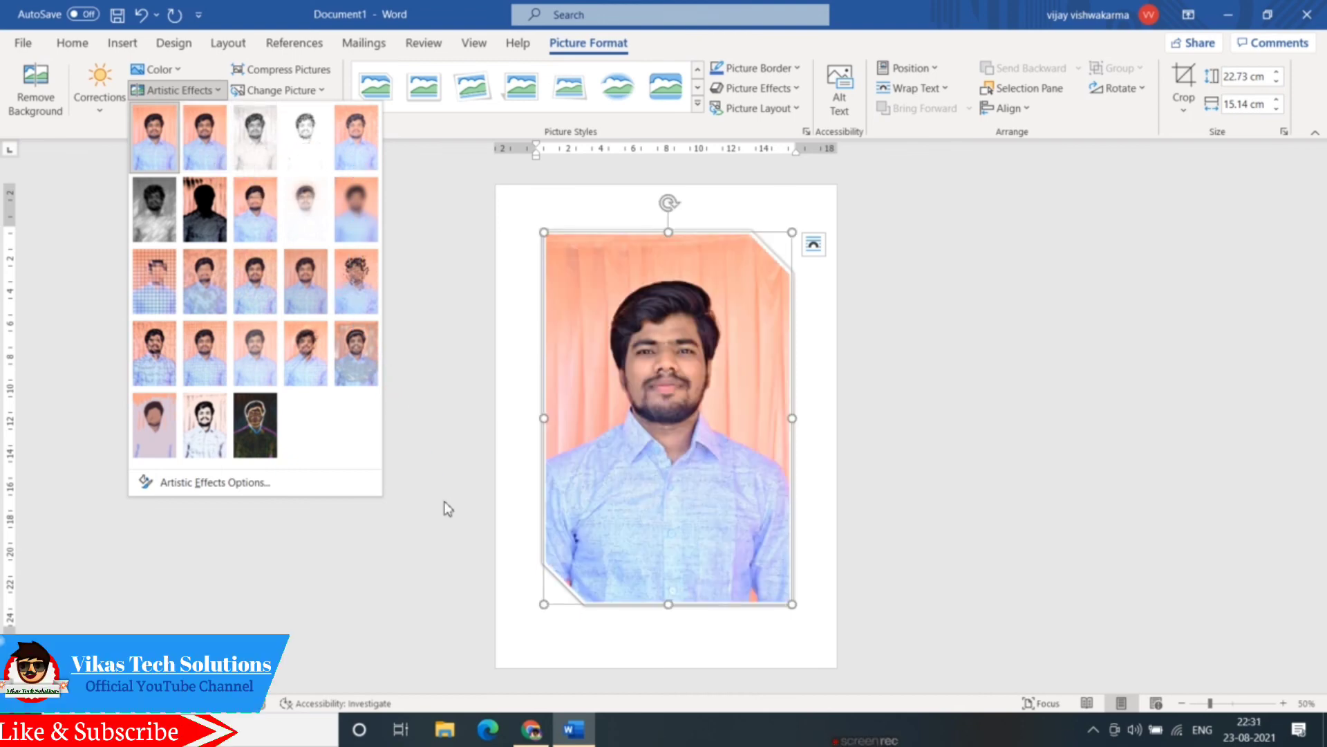
pyautogui.click(445, 509)
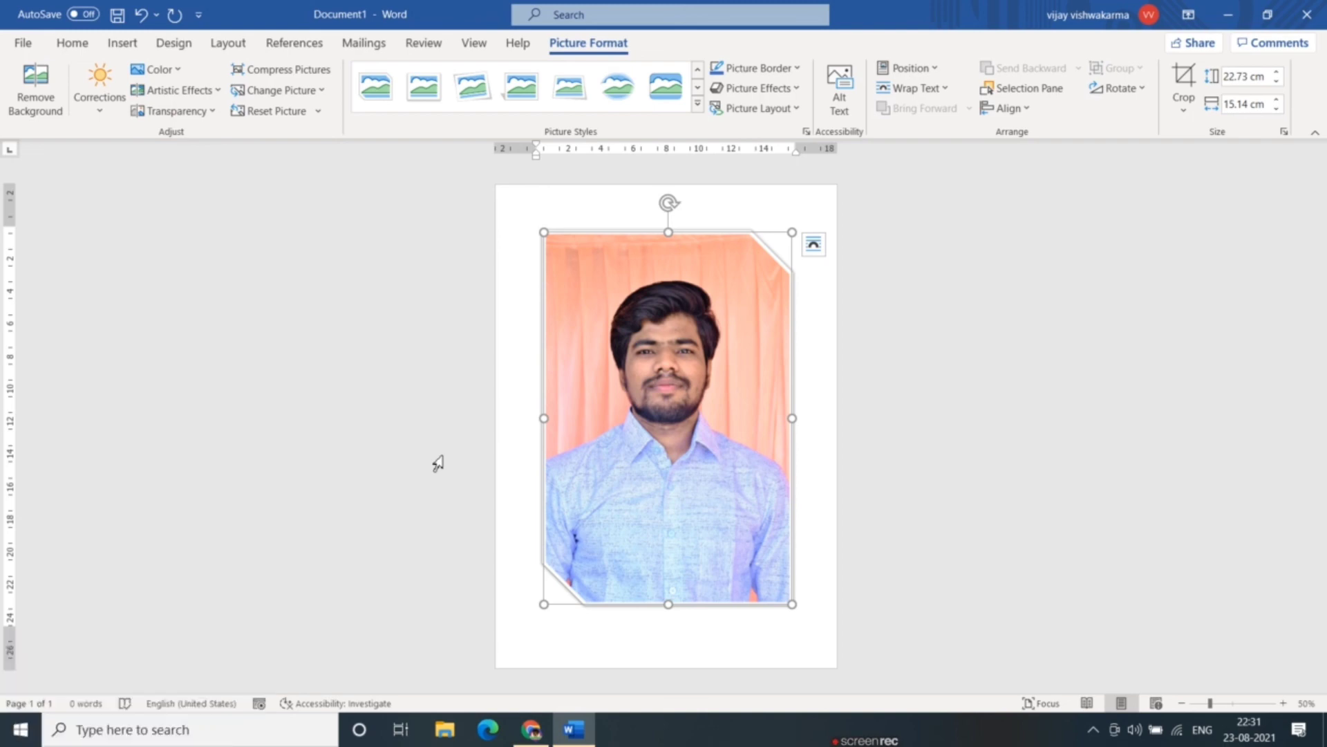